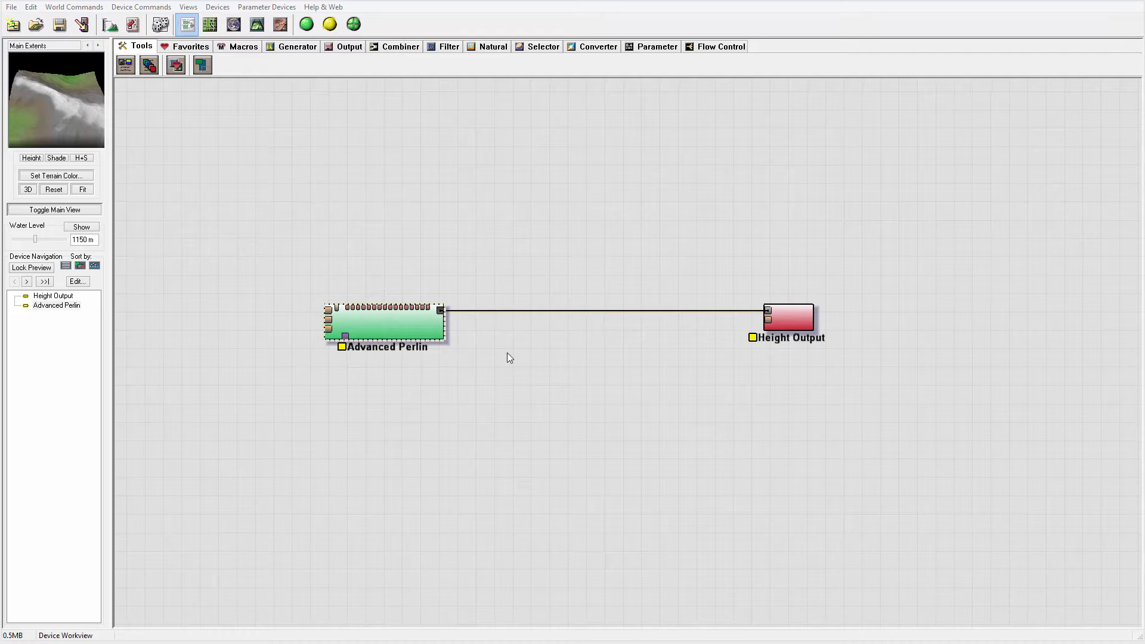
Rearrange the device network so Advanced Perlin sits slightly higher than Height Output, with a wide gap between them
{"action": "right_click_drag", "start_coordinate": [514, 407], "coordinate": [538, 411]}
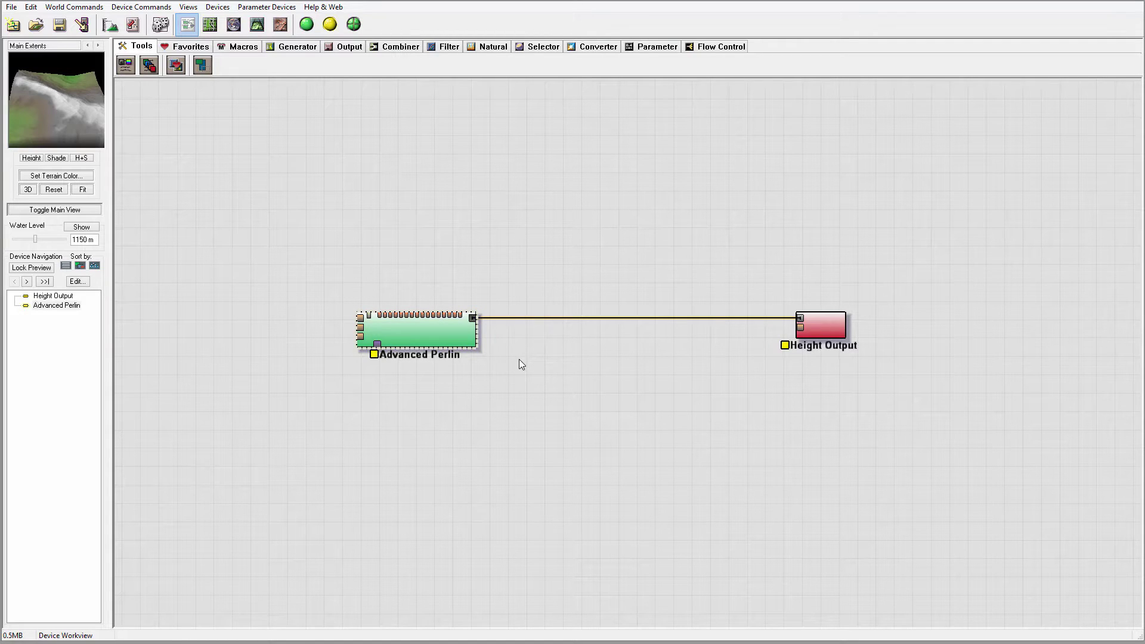
{"action": "right_click_drag", "start_coordinate": [403, 197], "coordinate": [462, 162]}
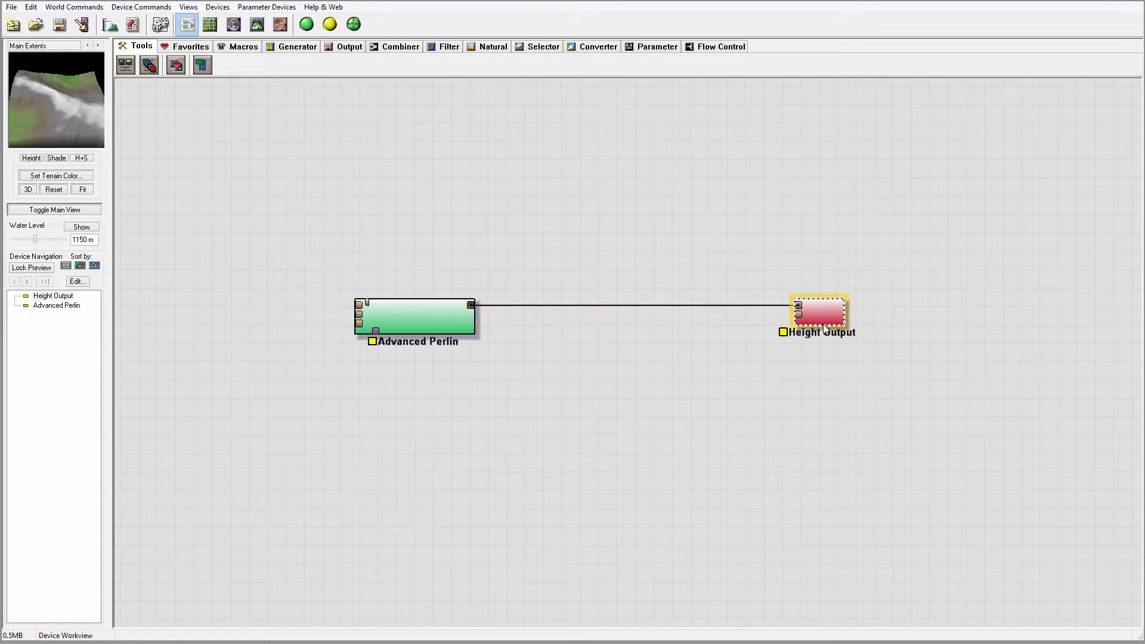
{"action": "left_click_drag", "start_coordinate": [410, 314], "coordinate": [465, 280]}
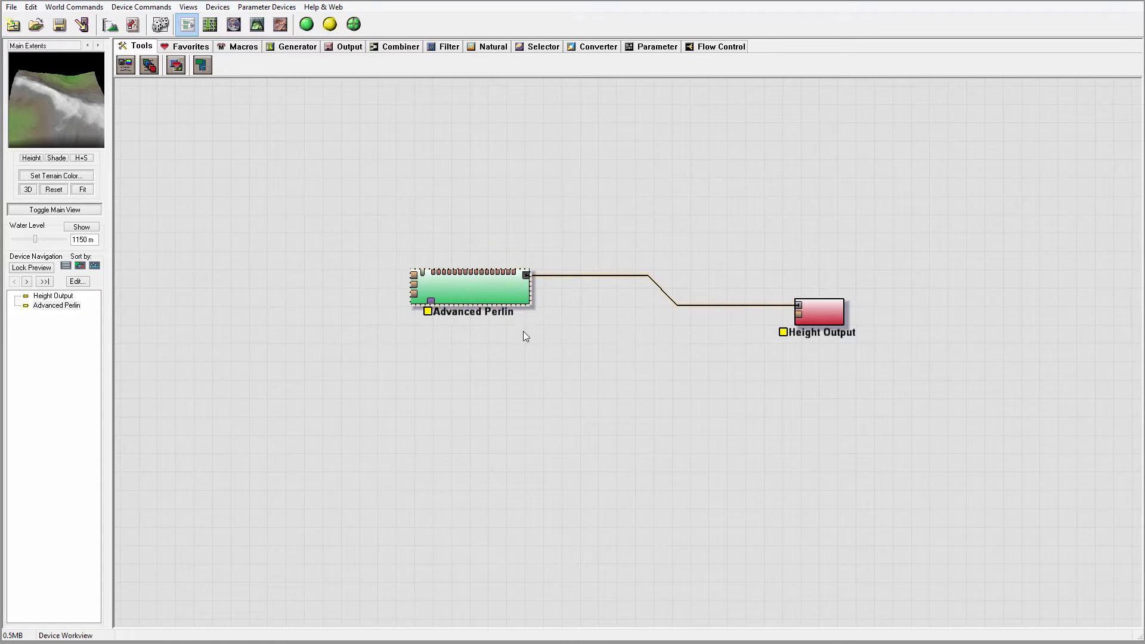
{"action": "right_click_drag", "start_coordinate": [532, 343], "coordinate": [590, 341]}
{"action": "left_click_drag", "start_coordinate": [549, 292], "coordinate": [481, 278]}
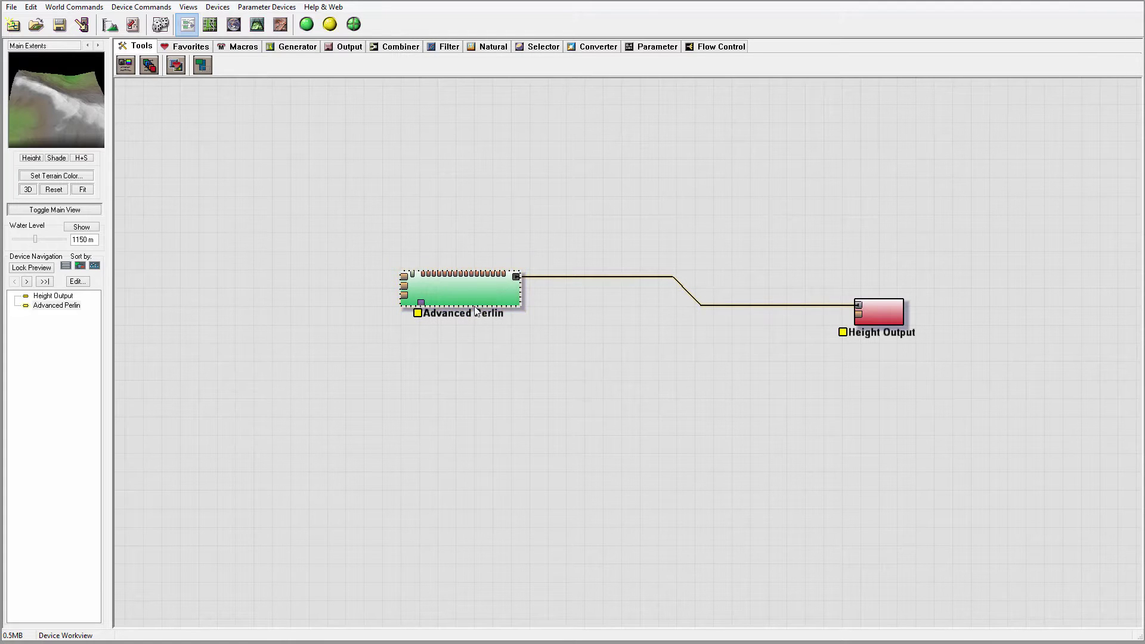
In the layout view, enlarge the Main Extents render area to cover more of the surrounding terrain
{"action": "left_click", "coordinate": [210, 24]}
{"action": "scroll", "coordinate": [490, 248], "scroll_direction": "down", "scroll_amount": 5}
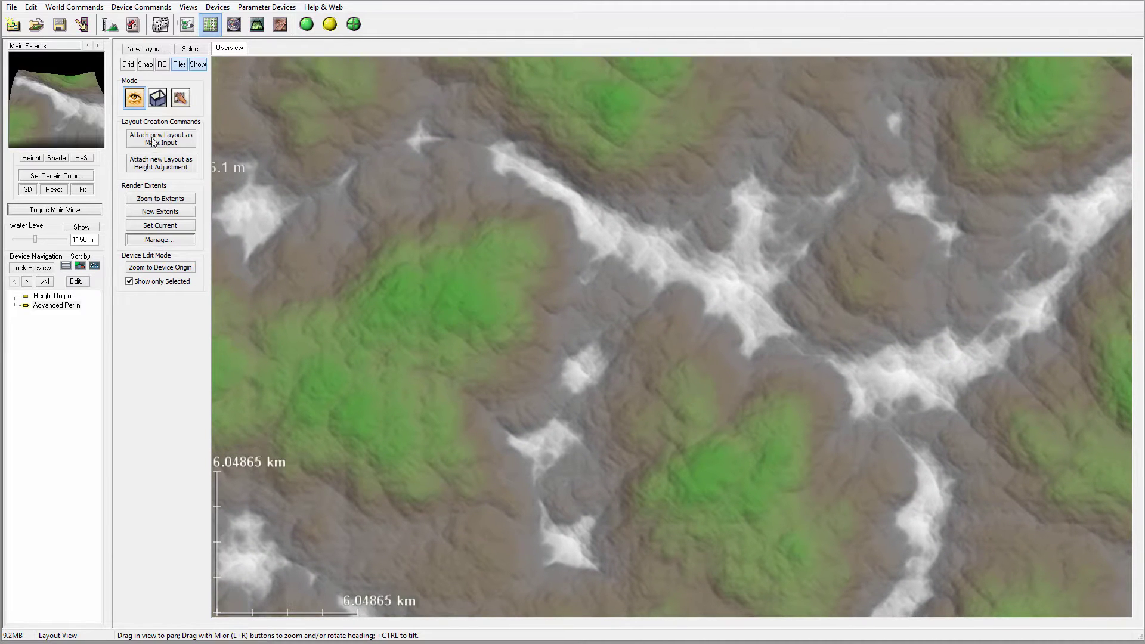
{"action": "left_click", "coordinate": [158, 98]}
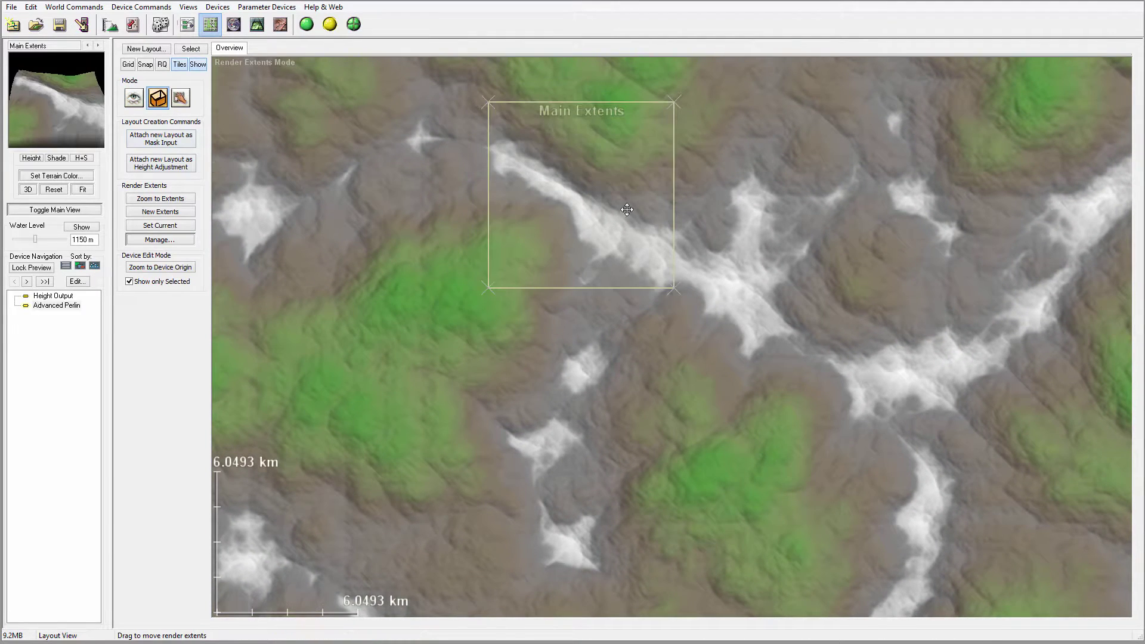
{"action": "left_click_drag", "start_coordinate": [627, 212], "coordinate": [616, 355]}
{"action": "left_click_drag", "start_coordinate": [478, 247], "coordinate": [289, 57]}
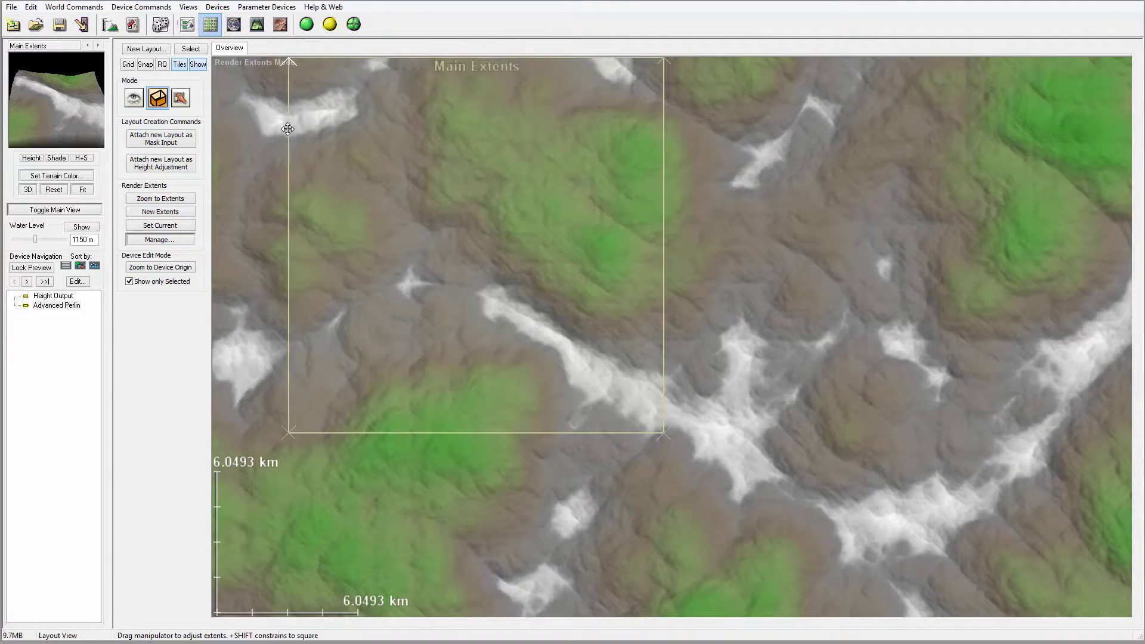
{"action": "left_click_drag", "start_coordinate": [656, 399], "coordinate": [832, 549]}
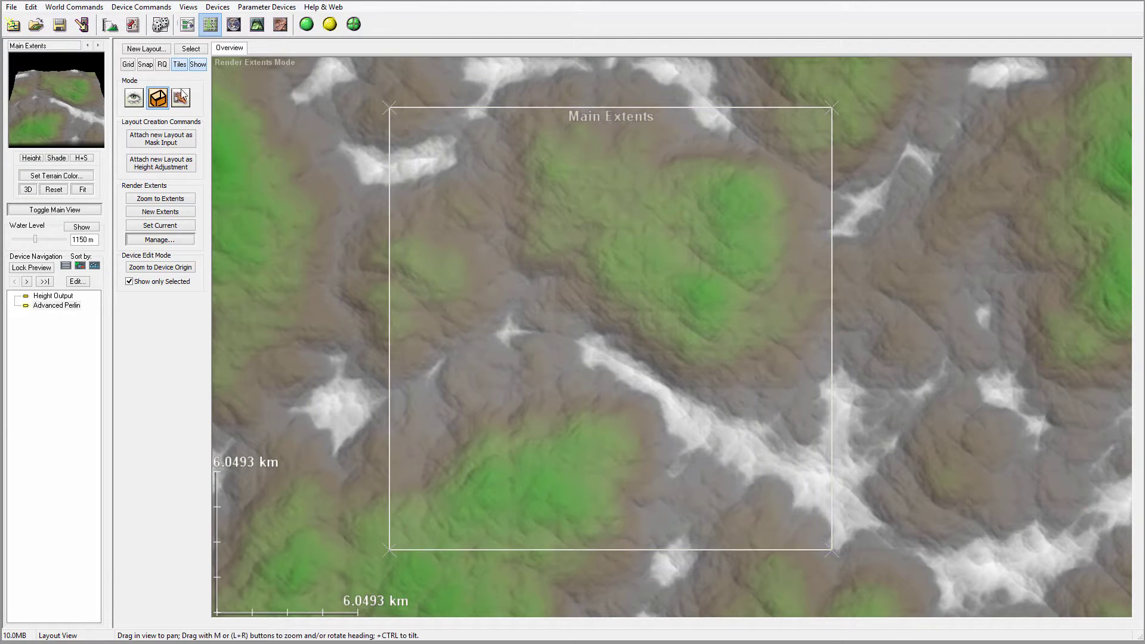
Create a new layout and draw a closed, irregular many-sided polygon with deep notches, filling most of the Main Extents square
{"action": "left_click", "coordinate": [146, 48]}
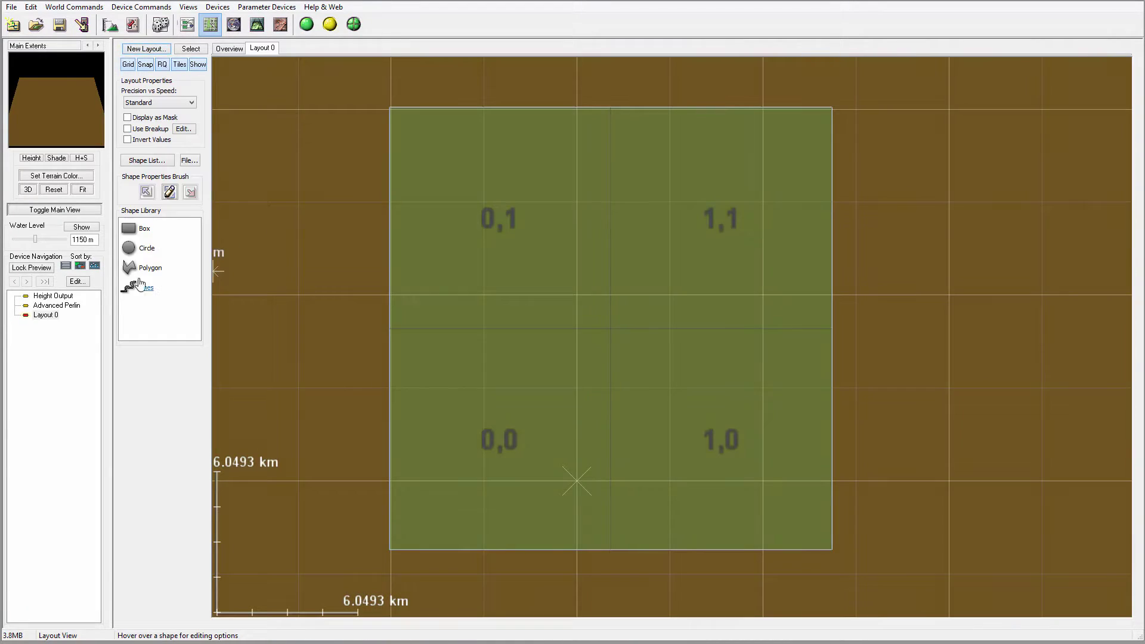
{"action": "left_click", "coordinate": [130, 268]}
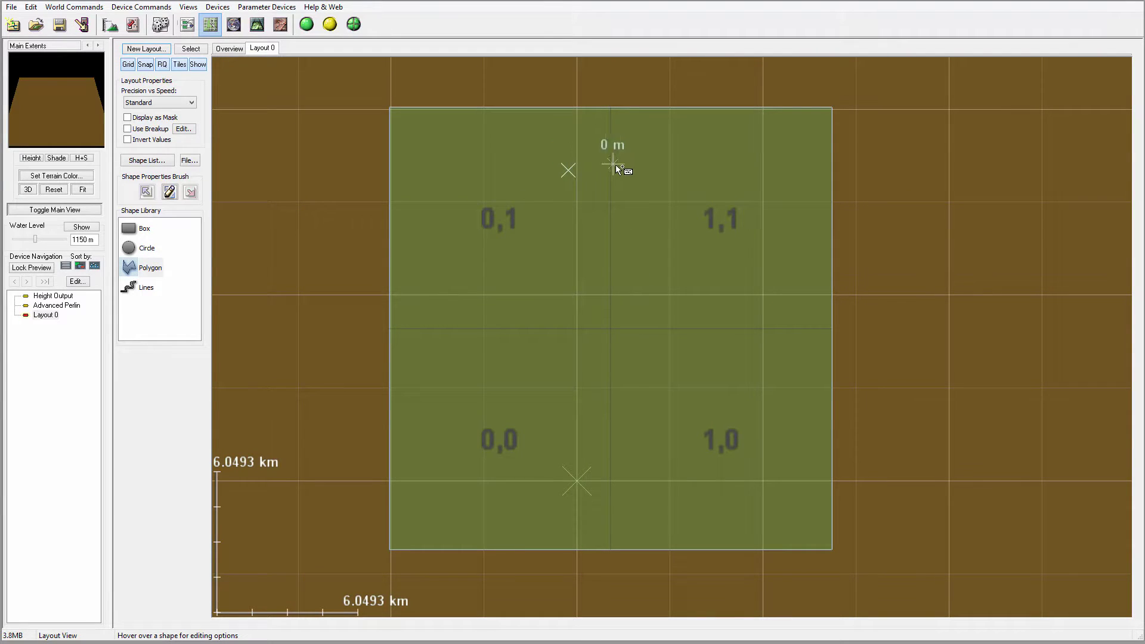
{"action": "left_click", "coordinate": [592, 263]}
{"action": "left_click", "coordinate": [590, 321]}
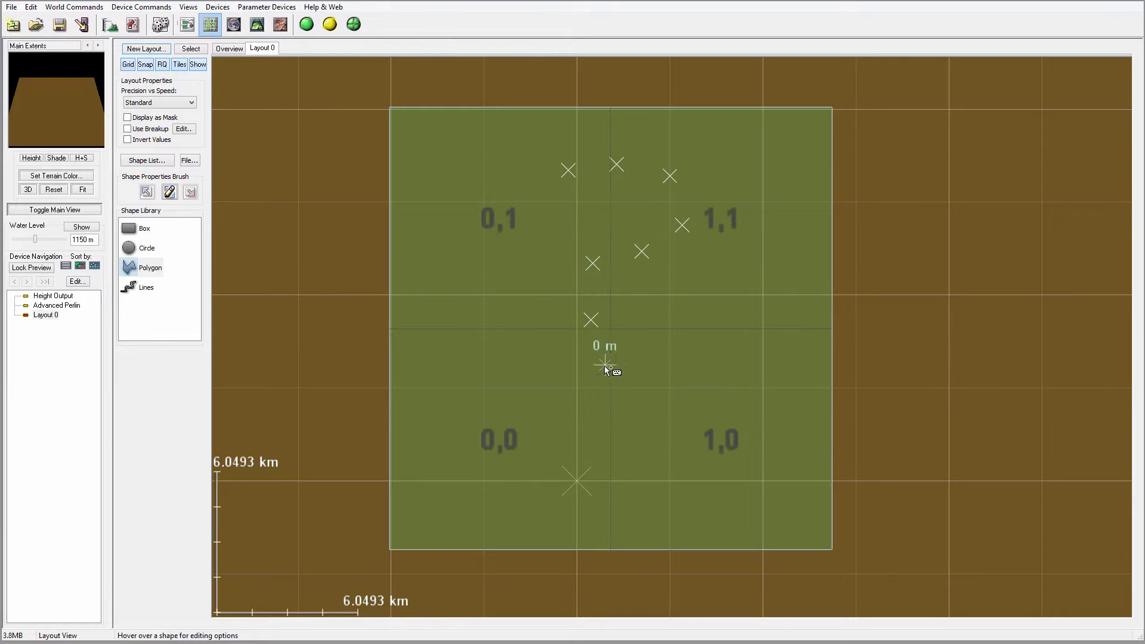
{"action": "left_click", "coordinate": [725, 326]}
{"action": "left_click", "coordinate": [756, 295]}
{"action": "left_click", "coordinate": [799, 317]}
{"action": "left_click", "coordinate": [801, 424]}
{"action": "left_click", "coordinate": [780, 481]}
{"action": "left_click", "coordinate": [670, 505]}
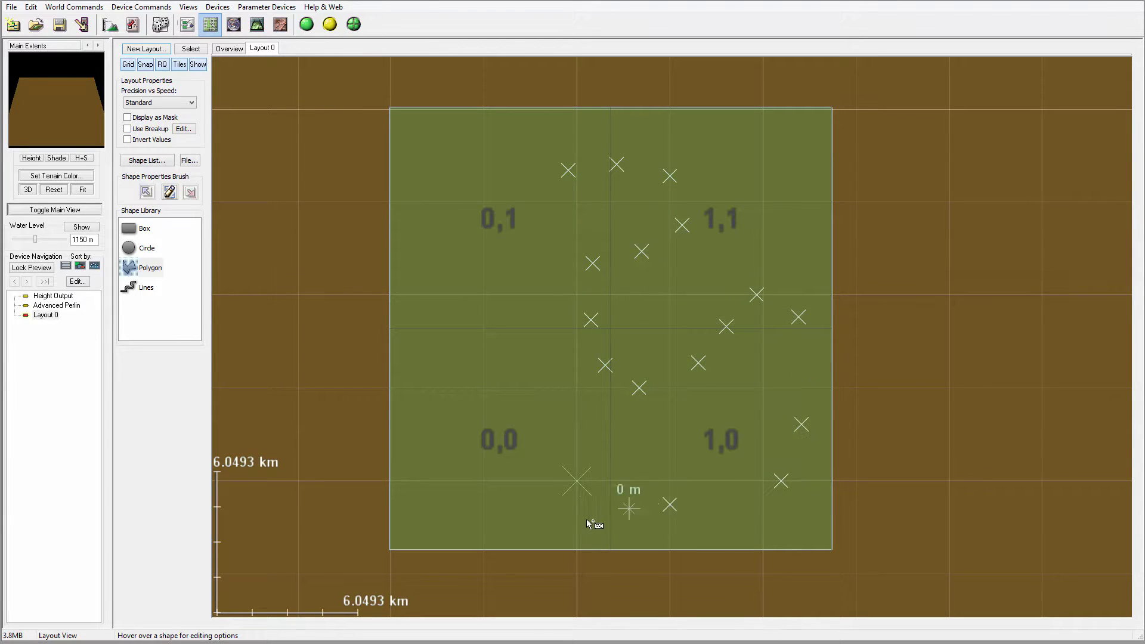
{"action": "left_click", "coordinate": [576, 519]}
{"action": "left_click", "coordinate": [514, 510]}
{"action": "left_click", "coordinate": [437, 505]}
{"action": "left_click", "coordinate": [428, 358]}
{"action": "left_click", "coordinate": [430, 295]}
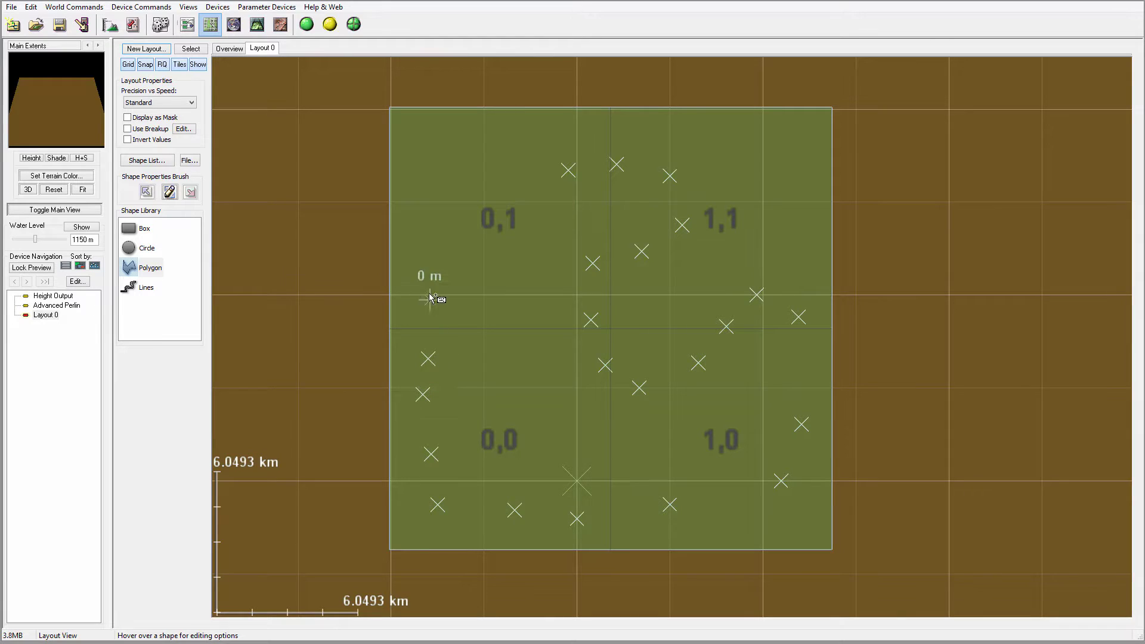
{"action": "left_click", "coordinate": [483, 275]}
{"action": "left_click", "coordinate": [517, 254]}
{"action": "left_click", "coordinate": [468, 193]}
{"action": "left_click", "coordinate": [464, 143]}
{"action": "left_click", "coordinate": [508, 133]}
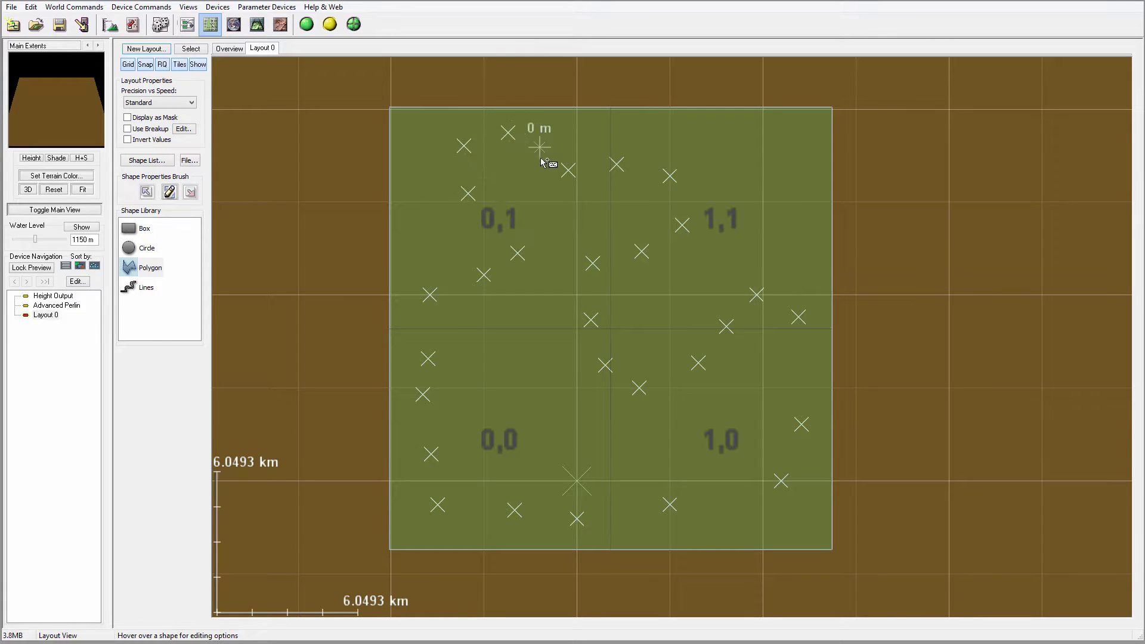
{"action": "right_click", "coordinate": [539, 162]}
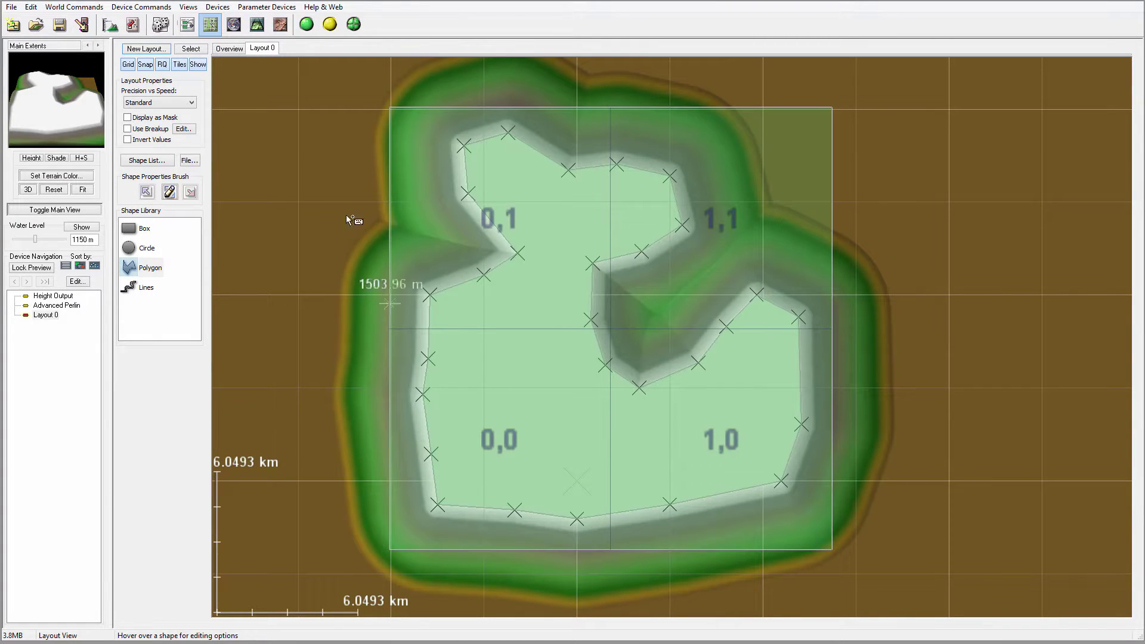
Enable breakup on the new layout, check its Fractal Breakup settings, and invert the layout's values
{"action": "left_click", "coordinate": [128, 129]}
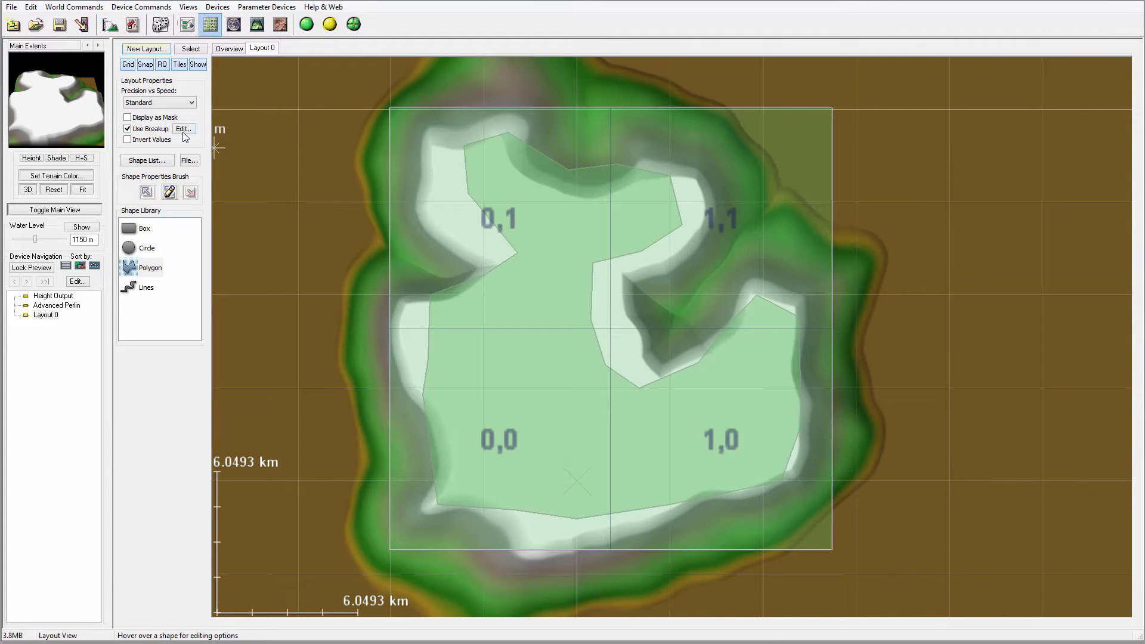
{"action": "left_click", "coordinate": [183, 129]}
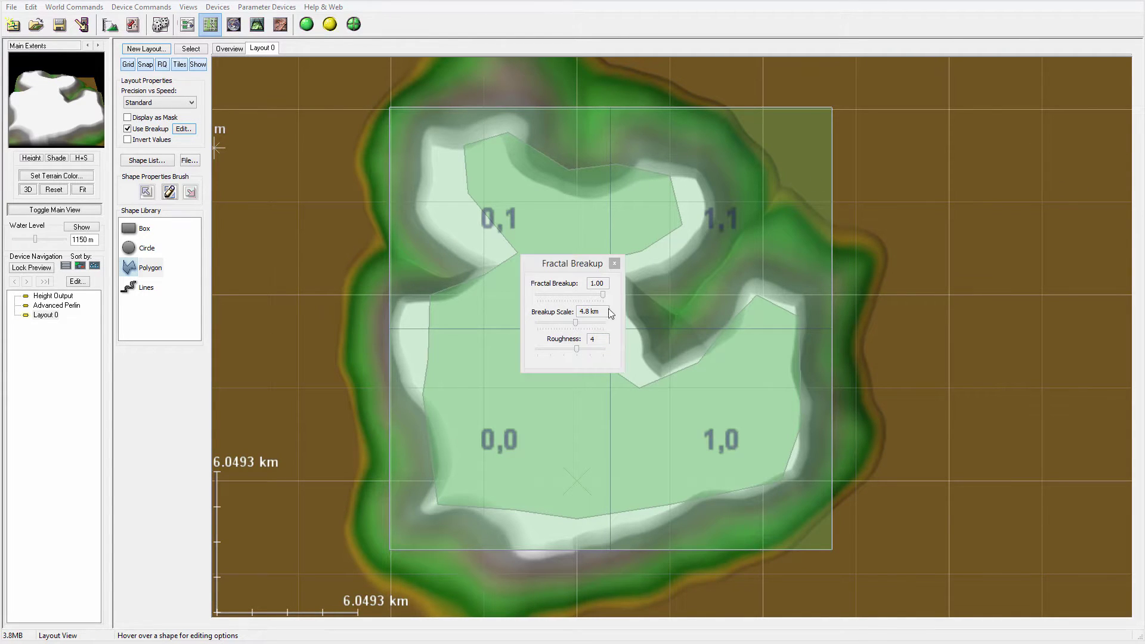
{"action": "left_click", "coordinate": [614, 263]}
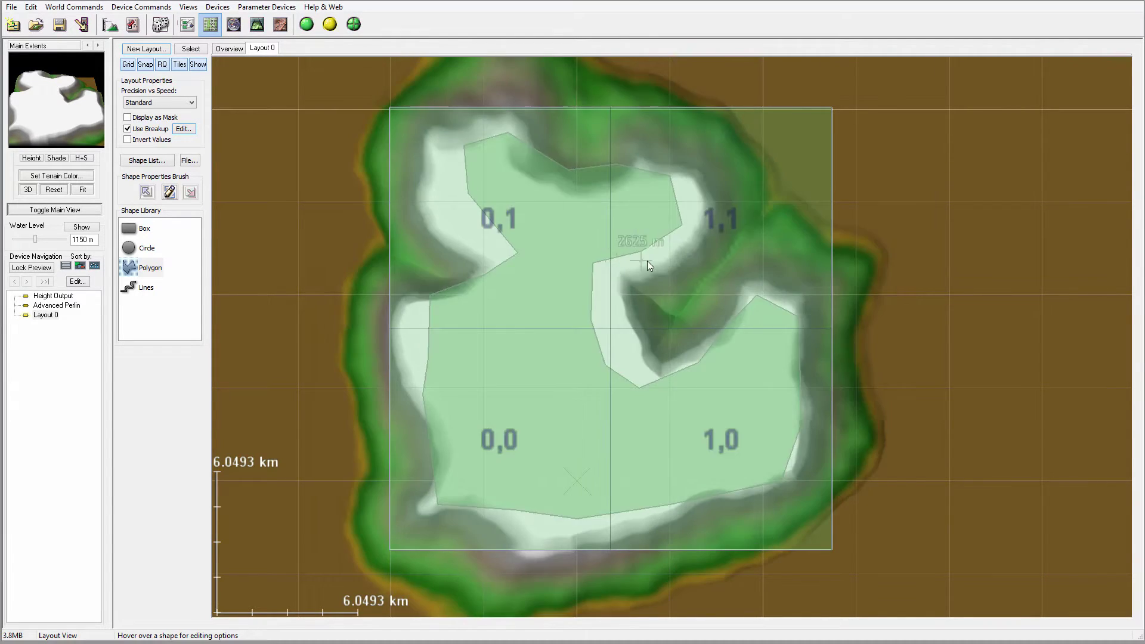
{"action": "left_click", "coordinate": [127, 139]}
{"action": "scroll", "coordinate": [588, 307], "scroll_direction": "down", "scroll_amount": 3}
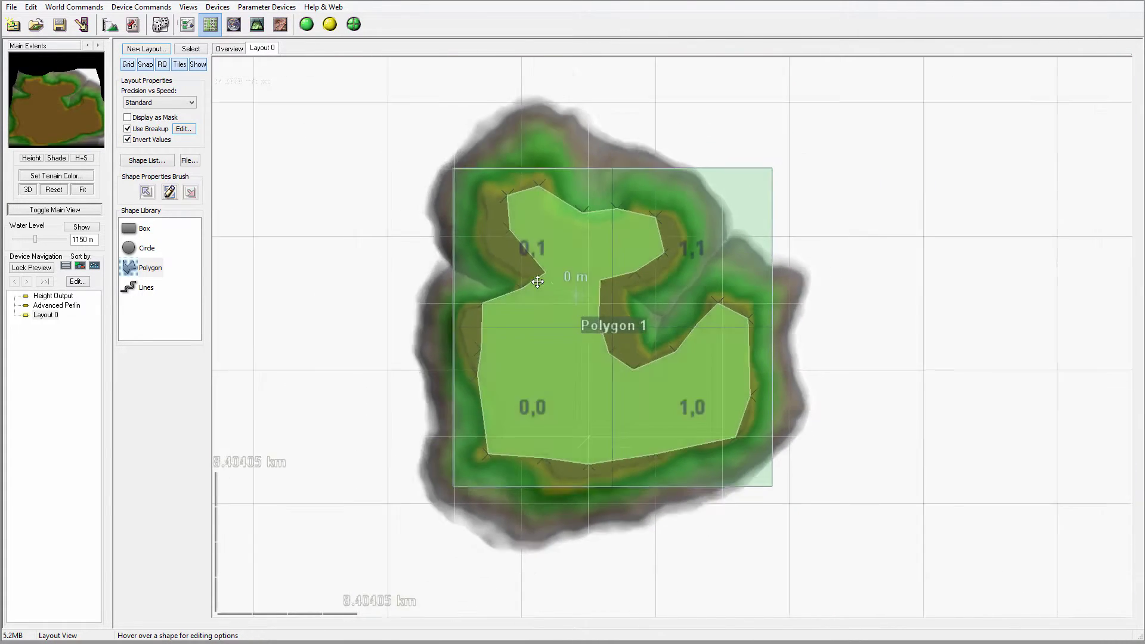
{"action": "scroll", "coordinate": [538, 281], "scroll_direction": "down", "scroll_amount": 3}
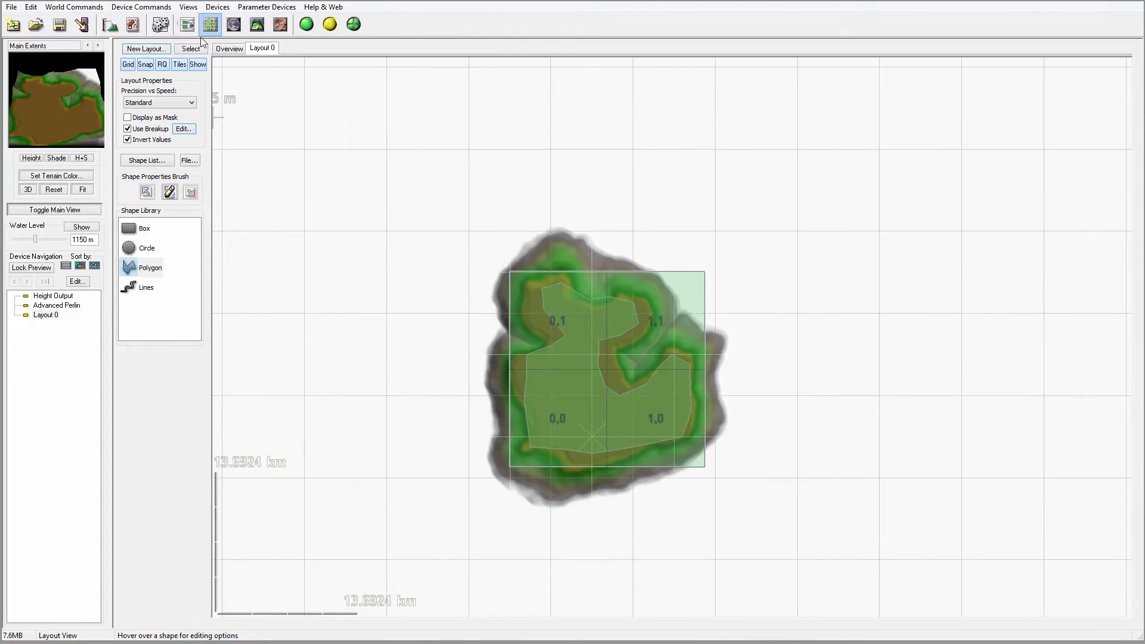
In the overview, enlarge the Main Extents as a square that encloses the whole polygon shape and its falloff with generous margins
{"action": "left_click", "coordinate": [229, 48]}
{"action": "left_click", "coordinate": [158, 98]}
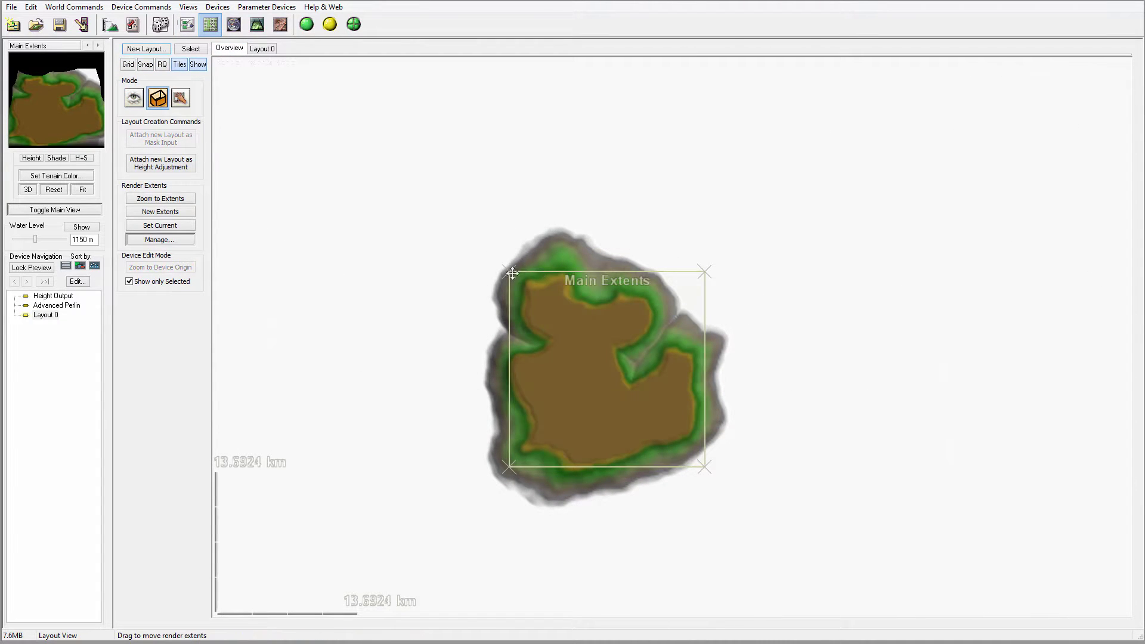
{"action": "left_click_drag", "start_coordinate": [512, 273], "coordinate": [347, 114], "text": "shift"}
{"action": "left_click_drag", "start_coordinate": [708, 462], "coordinate": [836, 558], "text": "shift"}
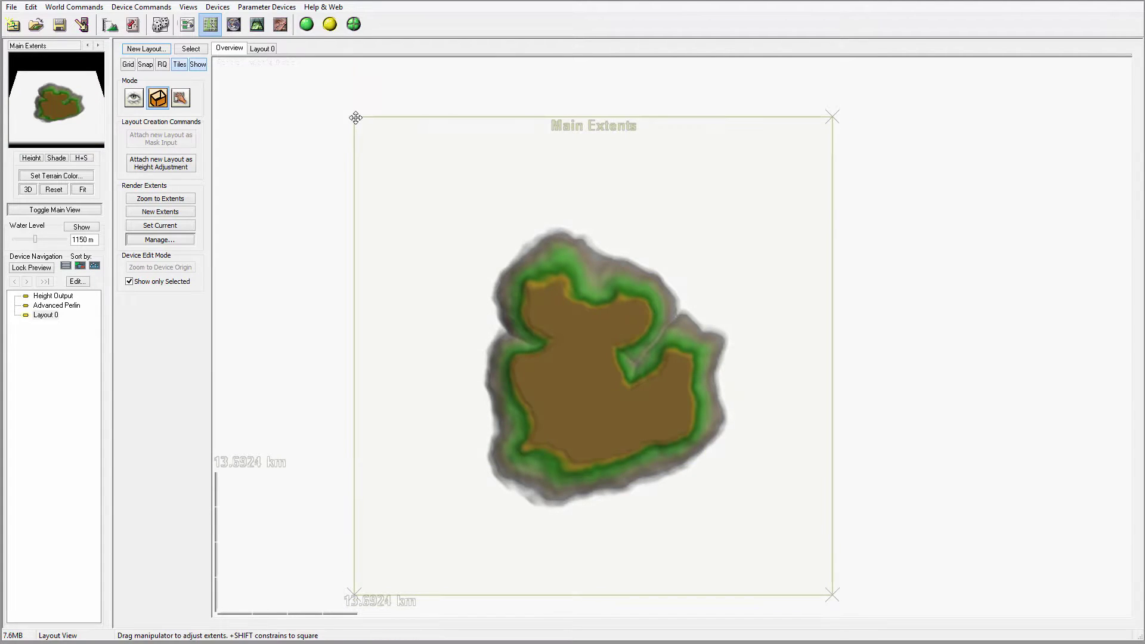
{"action": "mouse_move", "coordinate": [355, 118]}
{"action": "left_mouse_down", "text": "shift"}
{"action": "mouse_move", "coordinate": [335, 104]}
{"action": "mouse_move", "coordinate": [353, 117]}
{"action": "left_mouse_up", "text": "shift"}
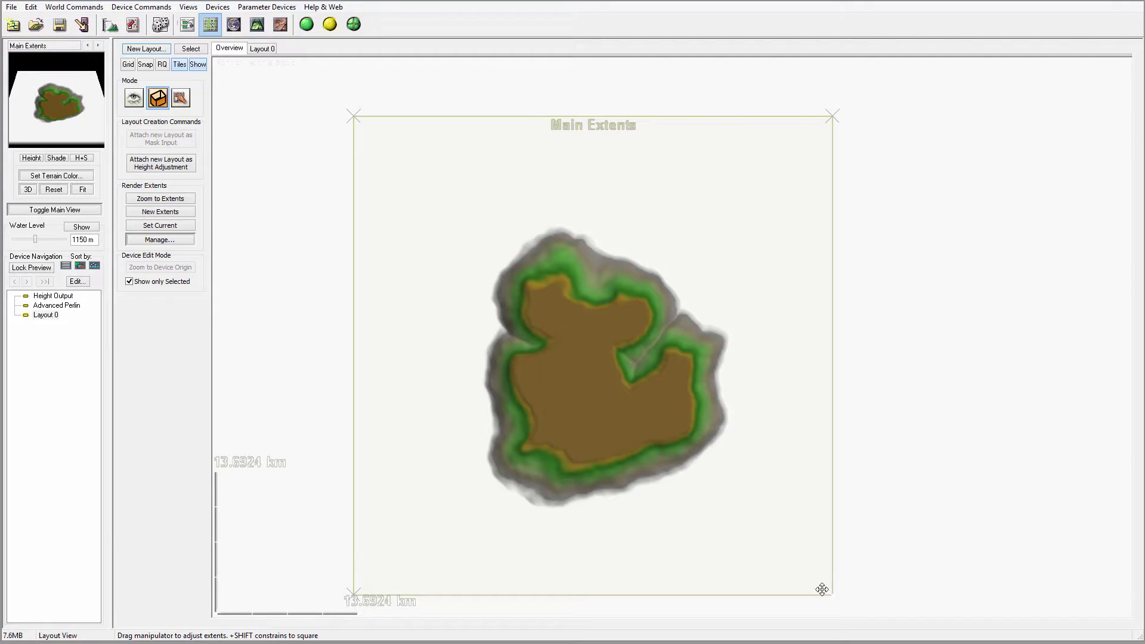
{"action": "left_click_drag", "start_coordinate": [822, 589], "coordinate": [834, 596], "text": "shift"}
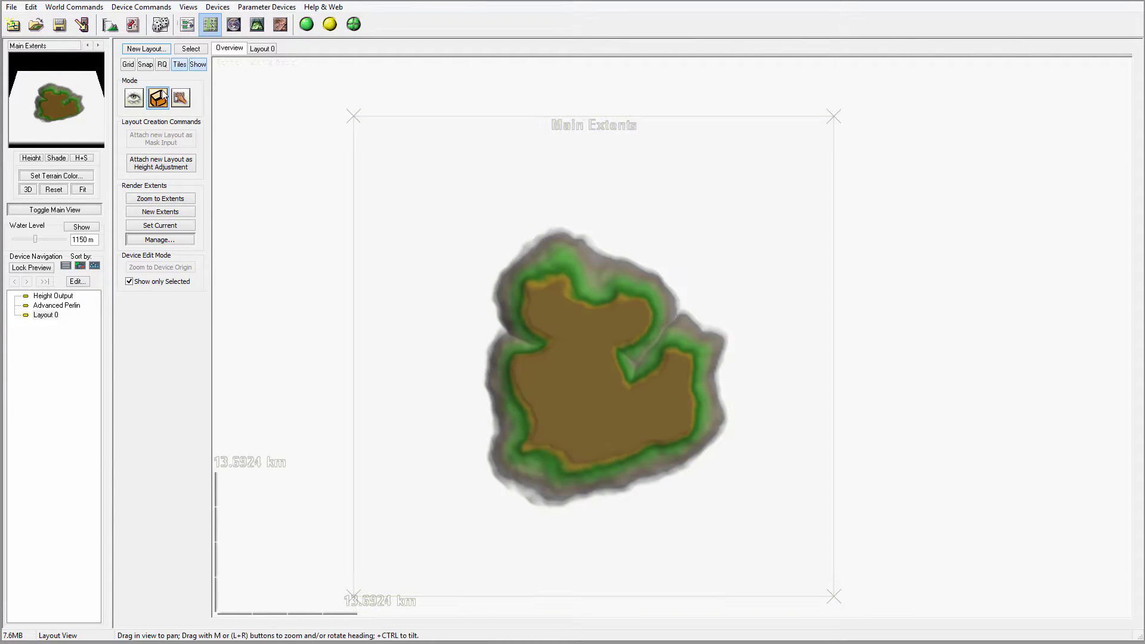
Create a new render extent named Zoom
{"action": "left_click", "coordinate": [159, 212]}
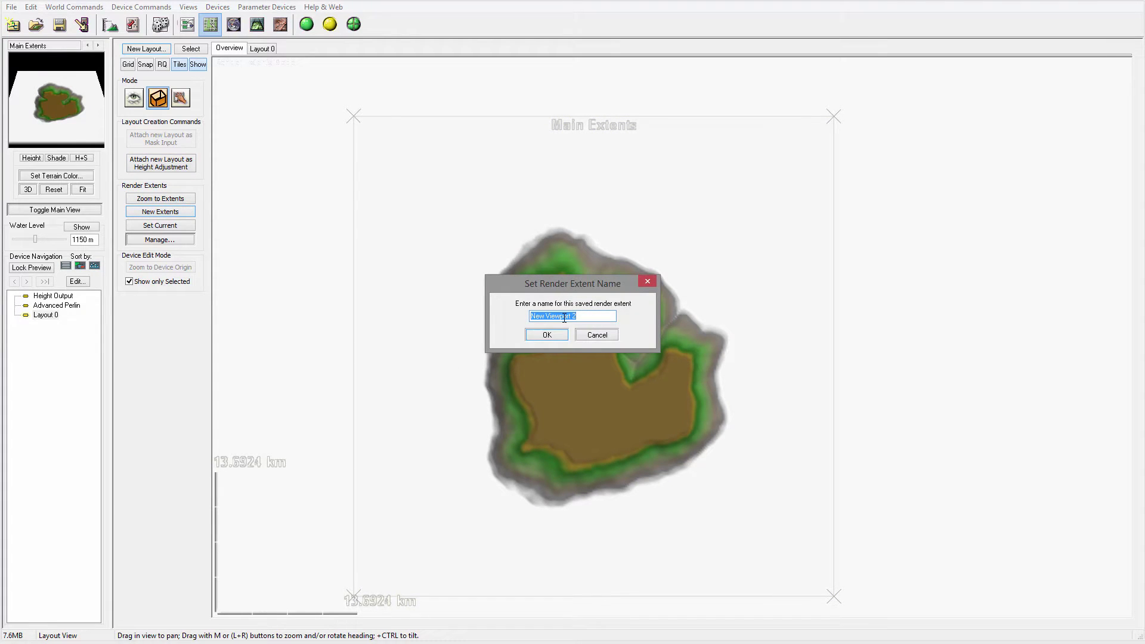
{"action": "type", "text": "Zoom"}
{"action": "left_click", "coordinate": [540, 336]}
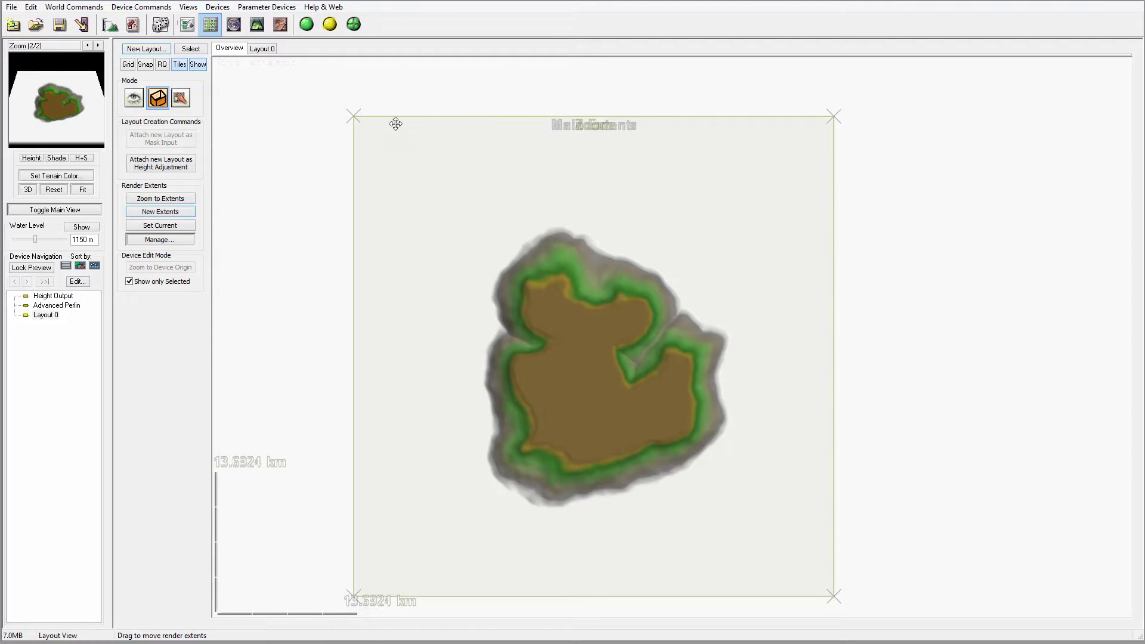
Shrink the Zoom extent to a small square over the shape's lower-left edge, readjust the Main Extents around the shape, and make Main Extents current
{"action": "left_click_drag", "start_coordinate": [357, 119], "coordinate": [414, 155]}
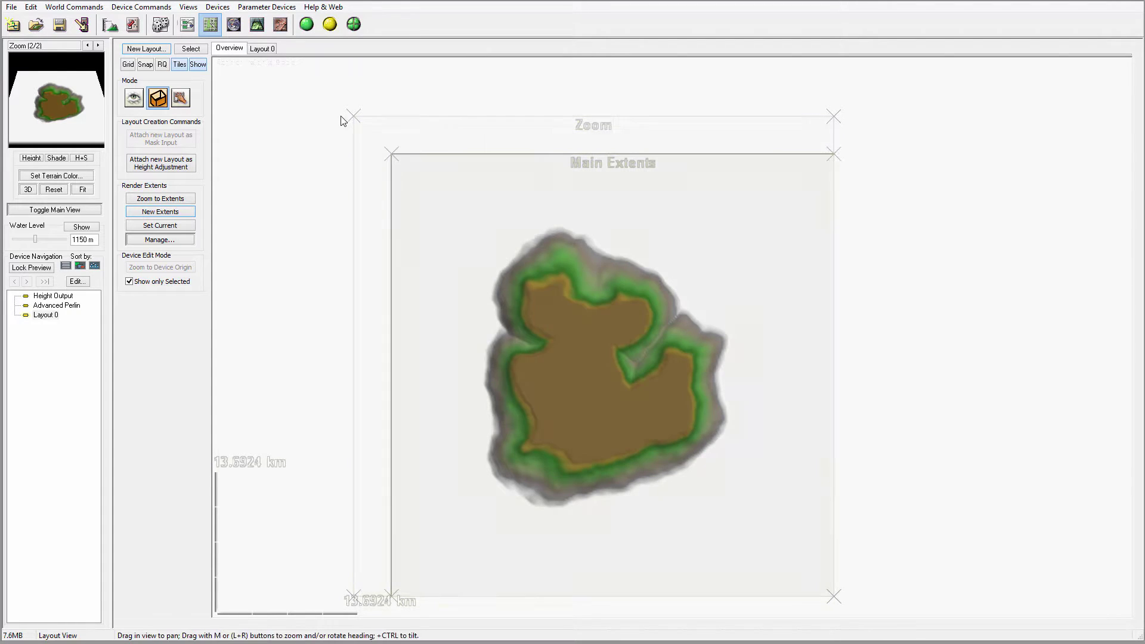
{"action": "left_click_drag", "start_coordinate": [356, 121], "coordinate": [542, 404]}
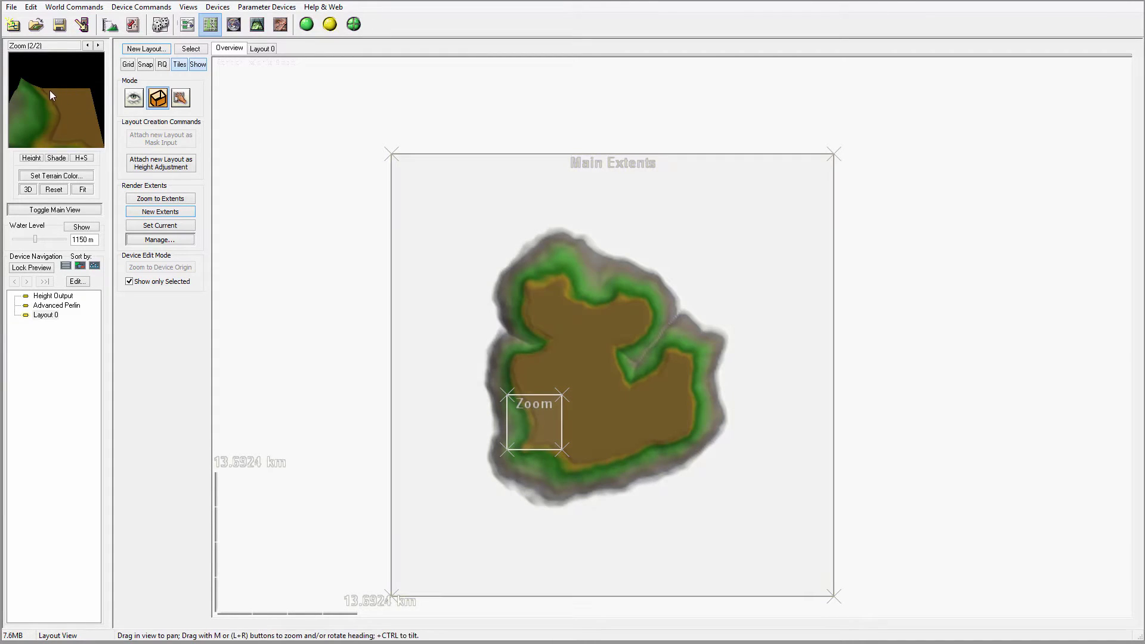
{"action": "left_click_drag", "start_coordinate": [391, 154], "coordinate": [367, 130]}
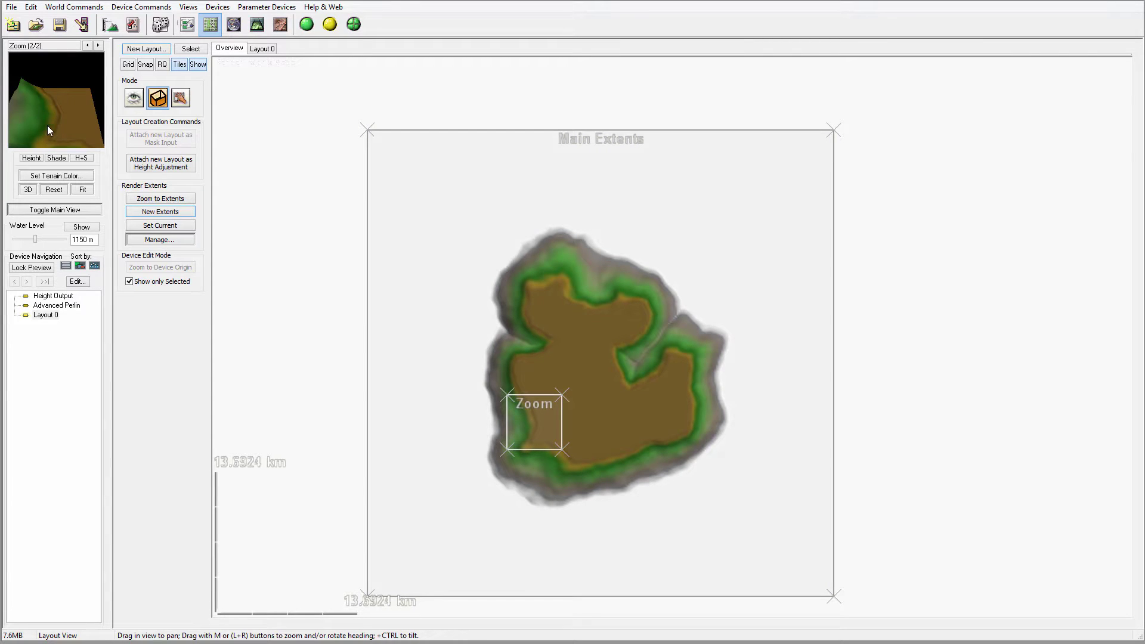
{"action": "left_click", "coordinate": [407, 161]}
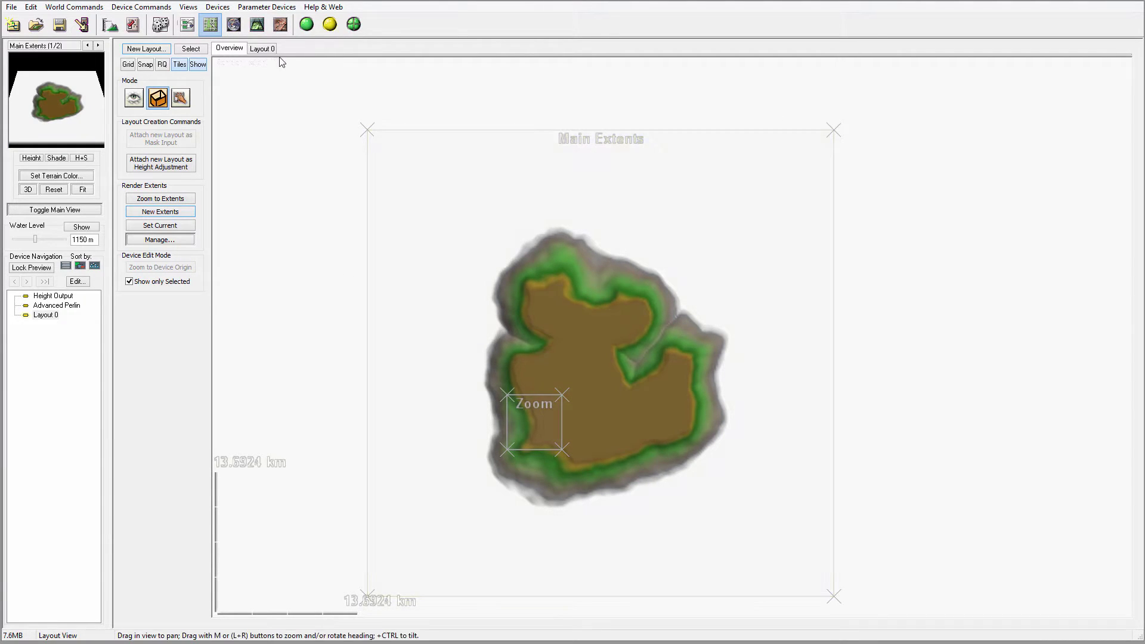
In the device network, place the Layout 0 generator below and to the left of Advanced Perlin, and nudge Advanced Perlin up
{"action": "left_click", "coordinate": [187, 24]}
{"action": "left_click", "coordinate": [496, 281]}
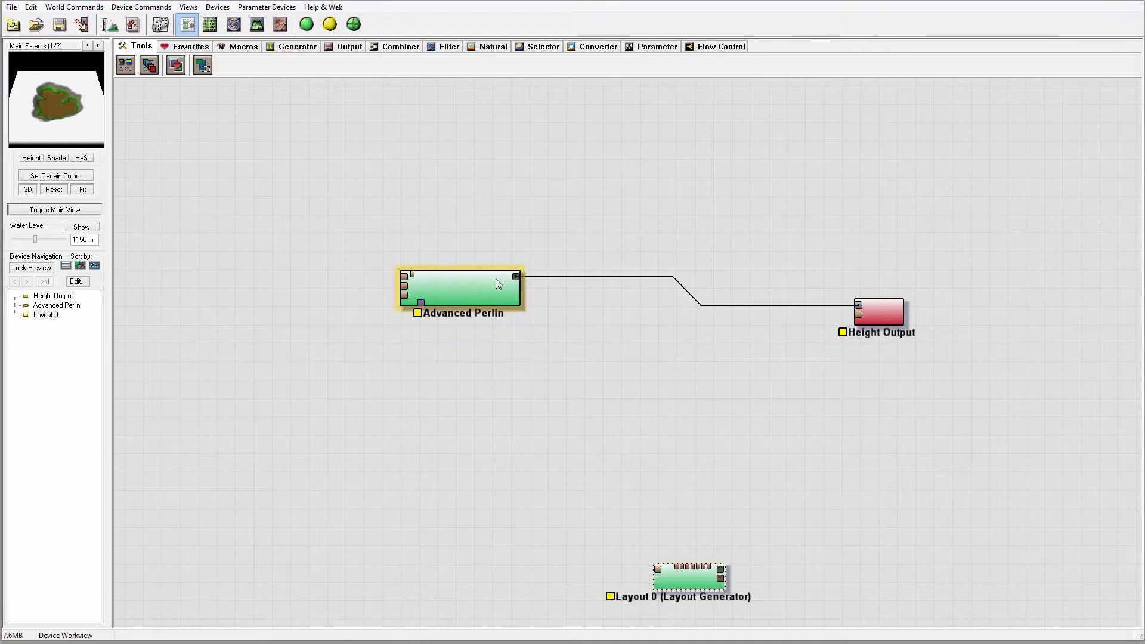
{"action": "left_click", "coordinate": [699, 572]}
{"action": "left_click_drag", "start_coordinate": [699, 569], "coordinate": [342, 371]}
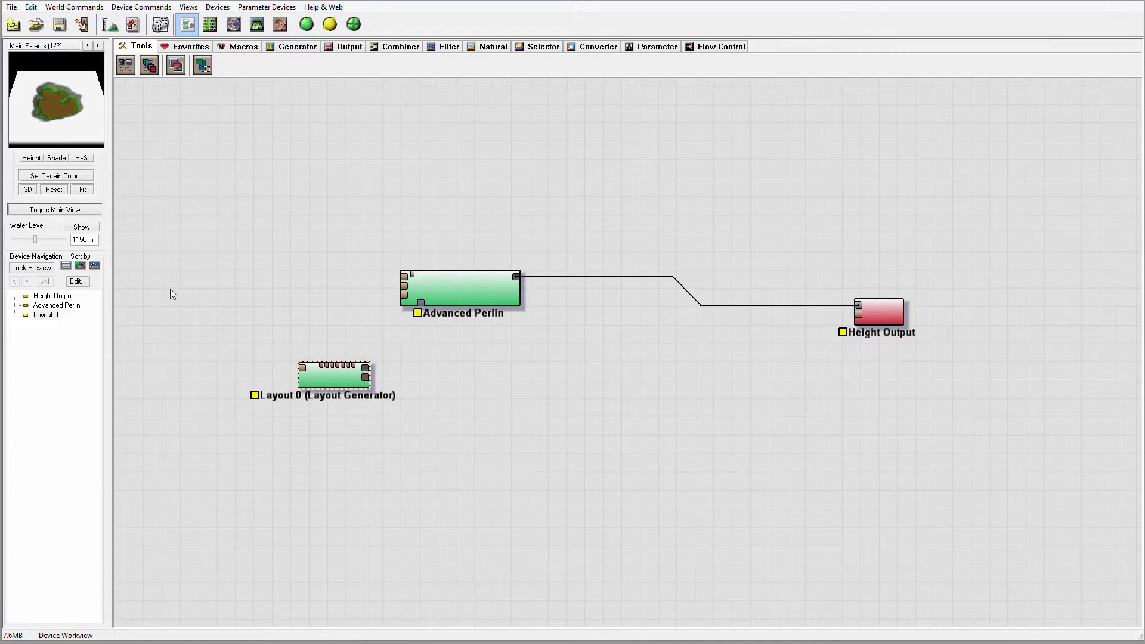
{"action": "left_click_drag", "start_coordinate": [469, 275], "coordinate": [484, 267]}
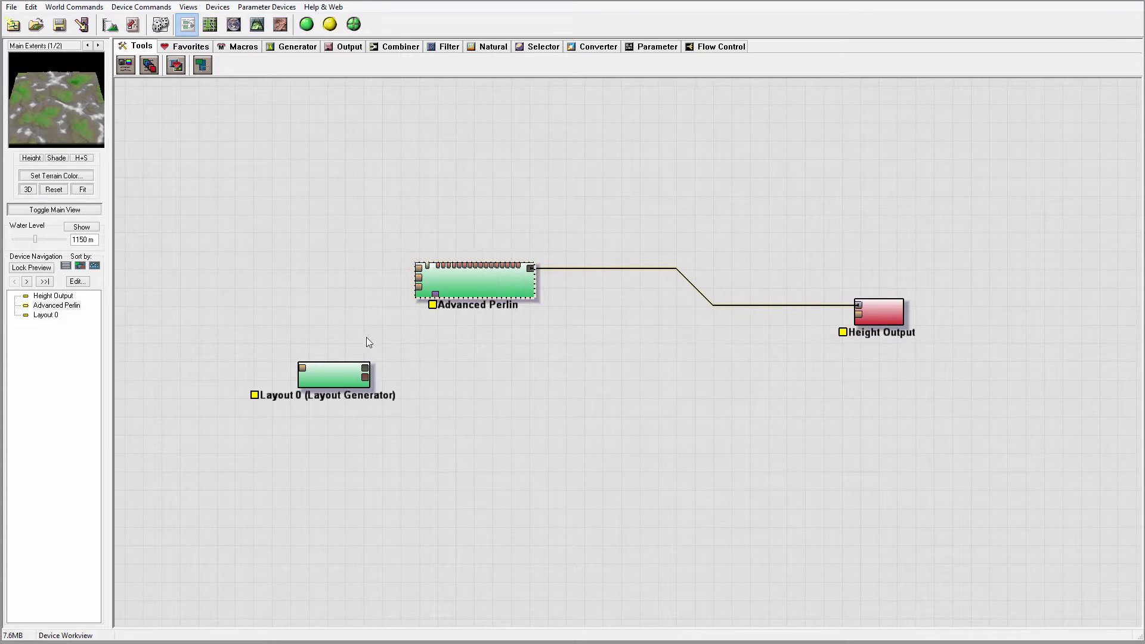
Connect the Layout 0 generator's primary output to Advanced Perlin's Mask Input and select Advanced Perlin to preview the masked terrain
{"action": "left_click_drag", "start_coordinate": [366, 370], "coordinate": [436, 296]}
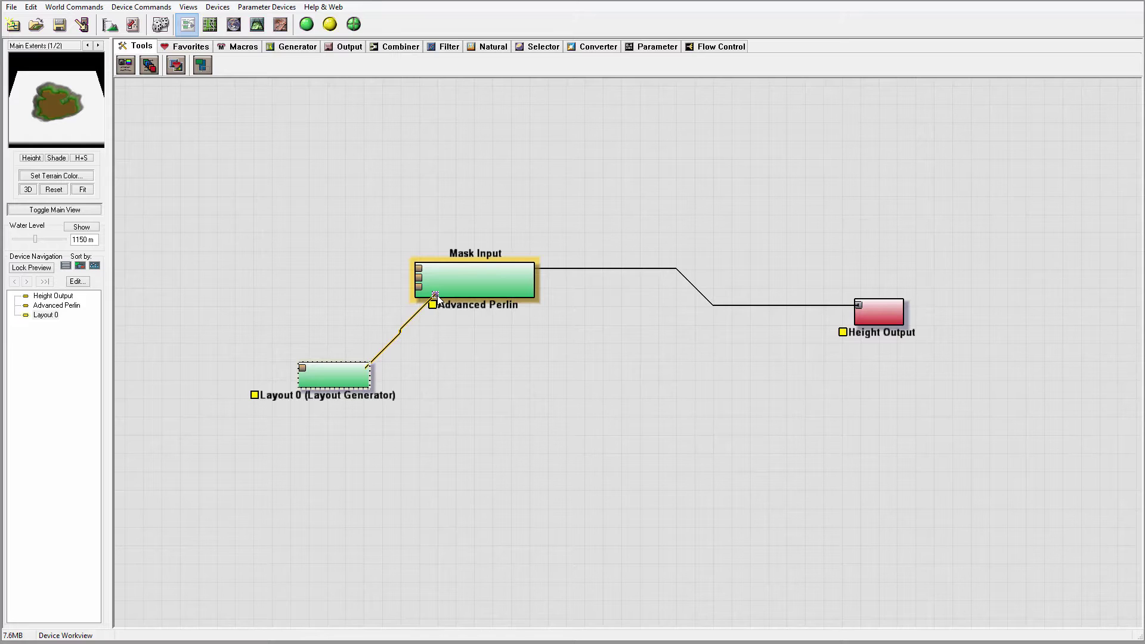
{"action": "left_click_drag", "start_coordinate": [436, 296], "coordinate": [436, 297]}
{"action": "left_click", "coordinate": [459, 279]}
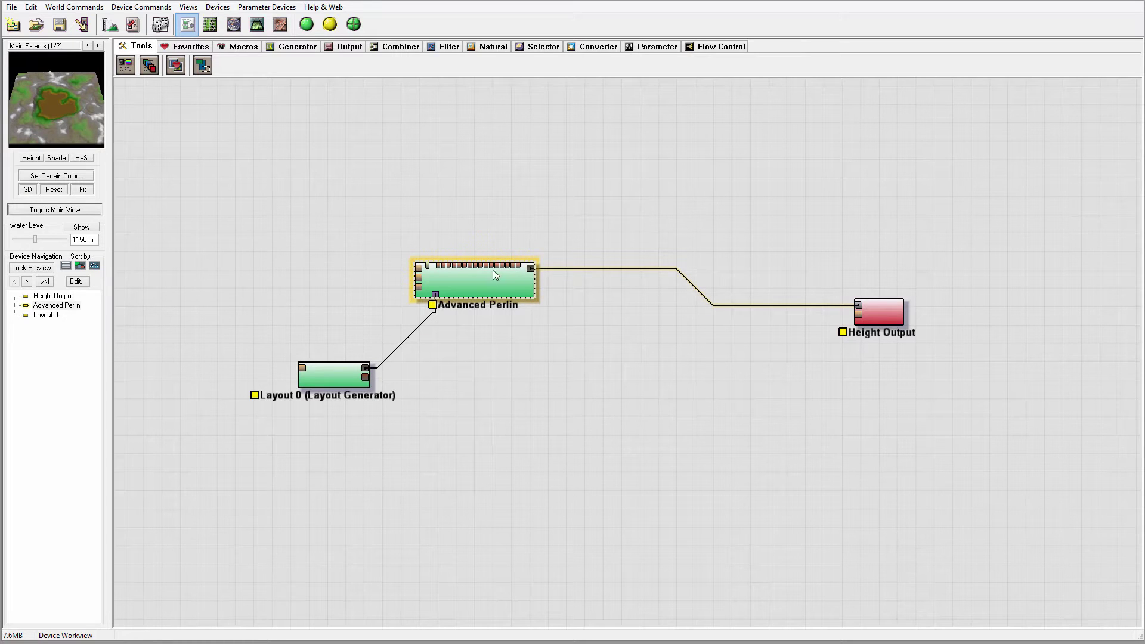
Set Advanced Perlin's feature scale to 6.72717 km, elevation center to 1558.59 and steepness to 0.781
{"action": "double_click", "coordinate": [471, 287]}
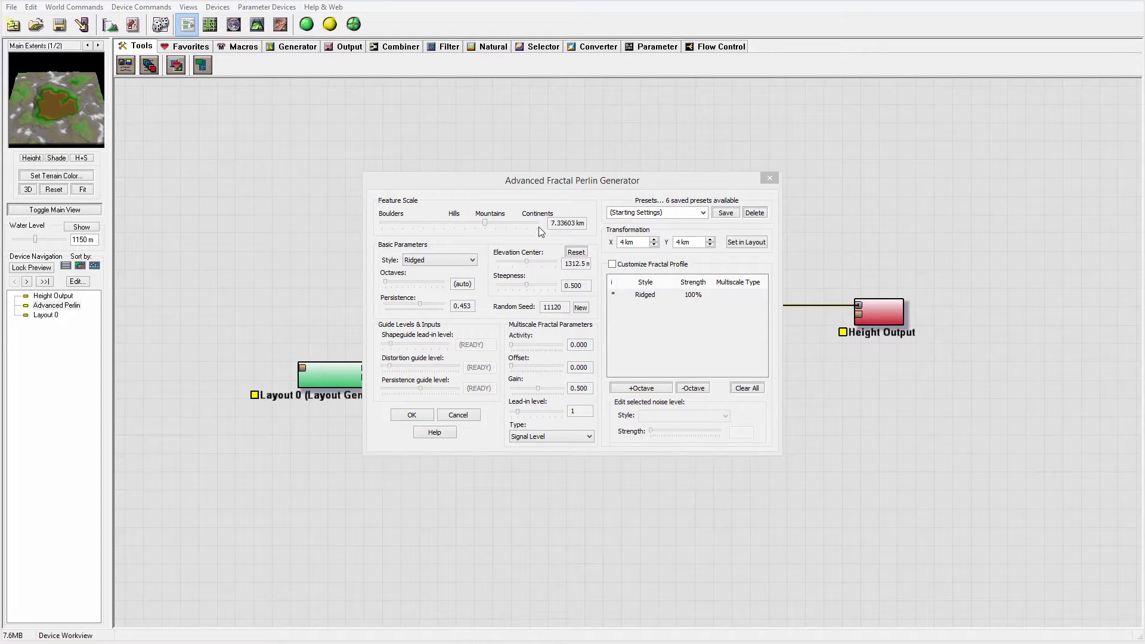
{"action": "left_click_drag", "start_coordinate": [485, 223], "coordinate": [482, 222]}
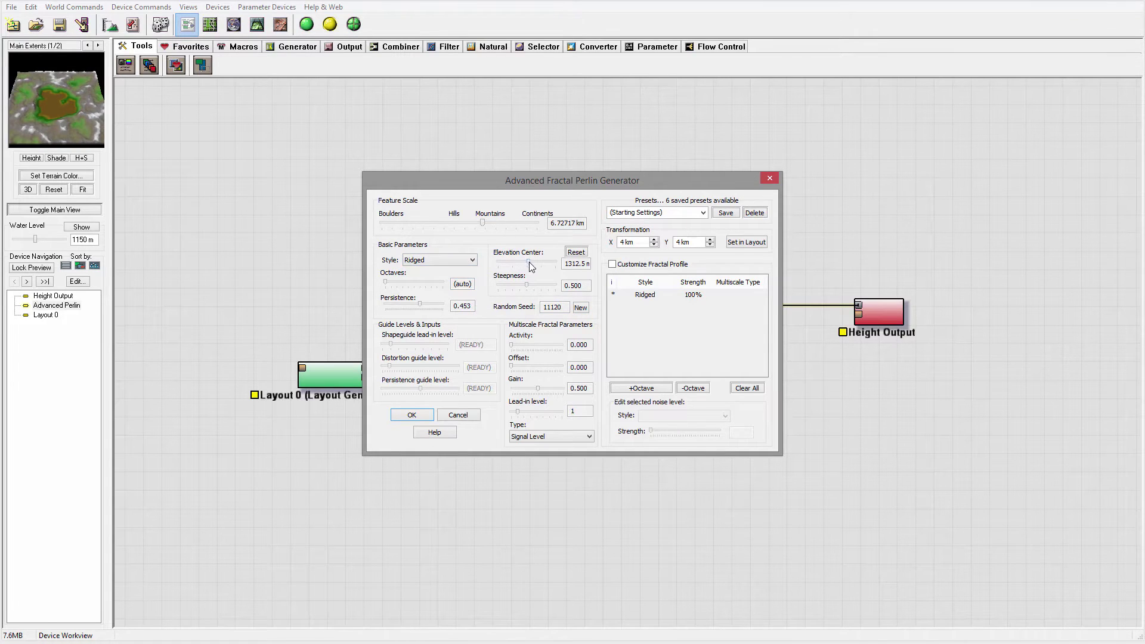
{"action": "left_click_drag", "start_coordinate": [529, 263], "coordinate": [532, 262]}
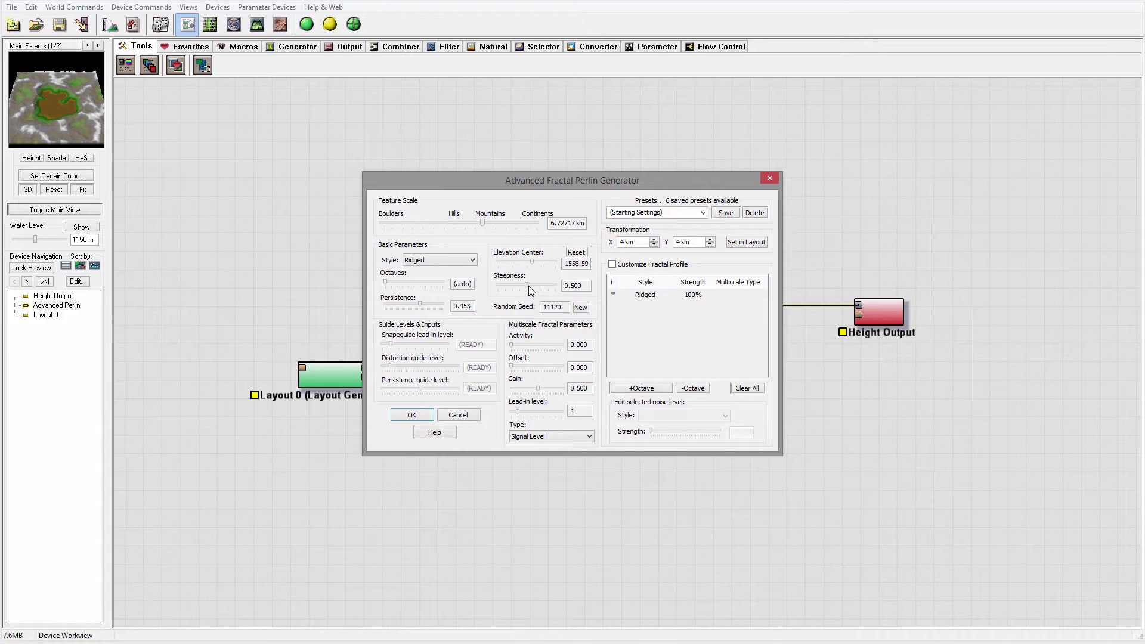
{"action": "left_click", "coordinate": [528, 286]}
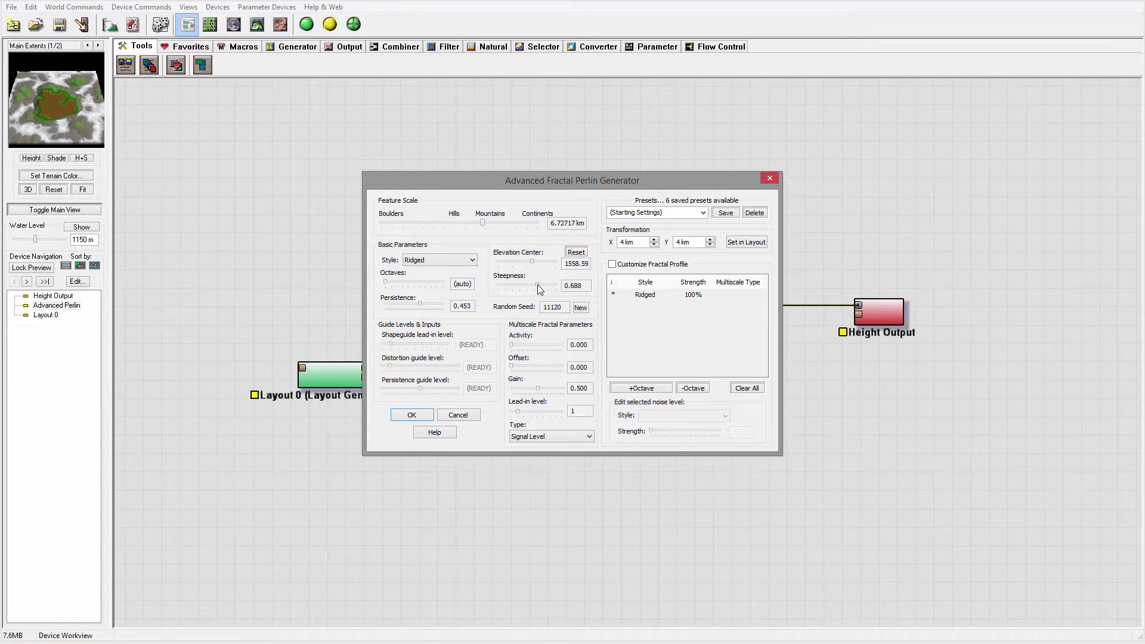
{"action": "left_click", "coordinate": [541, 285]}
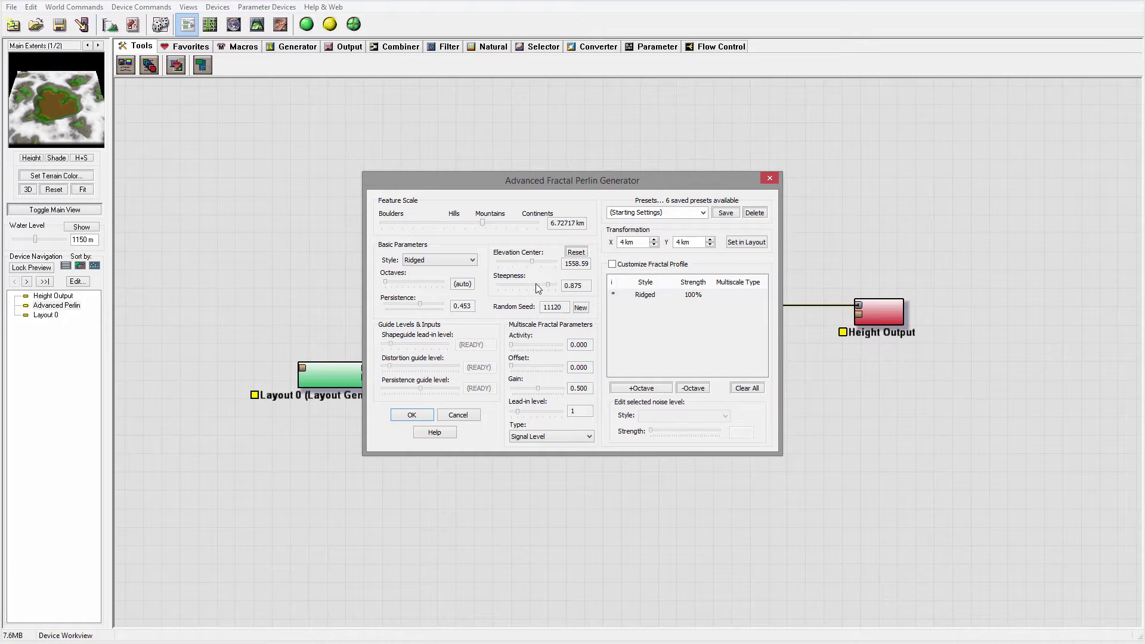
{"action": "left_click_drag", "start_coordinate": [548, 288], "coordinate": [542, 287]}
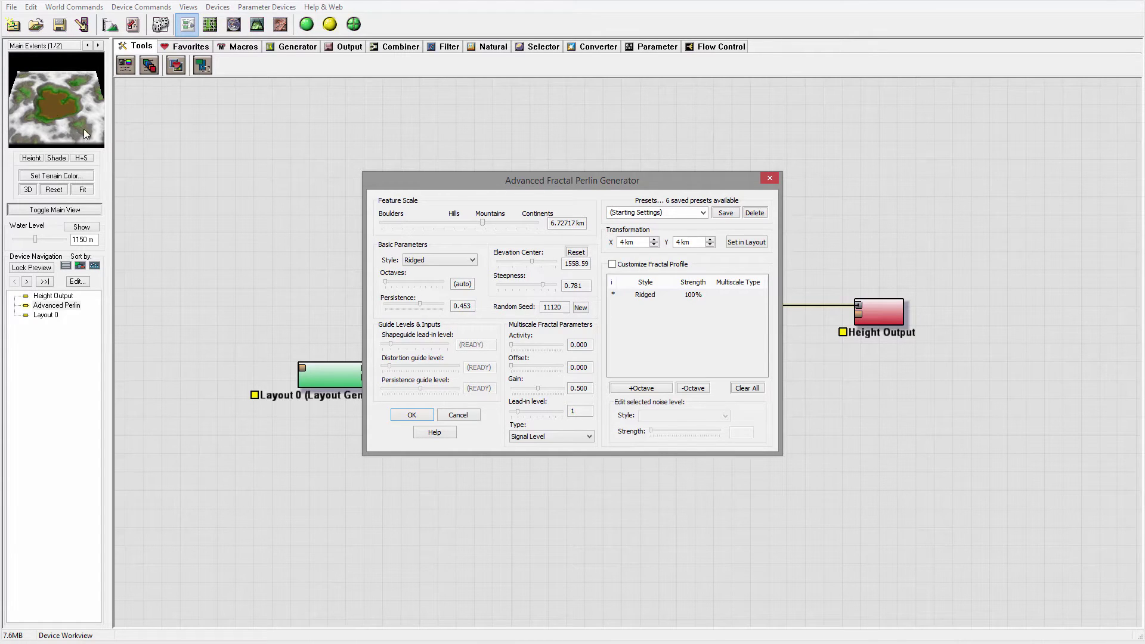
{"action": "left_click", "coordinate": [419, 416]}
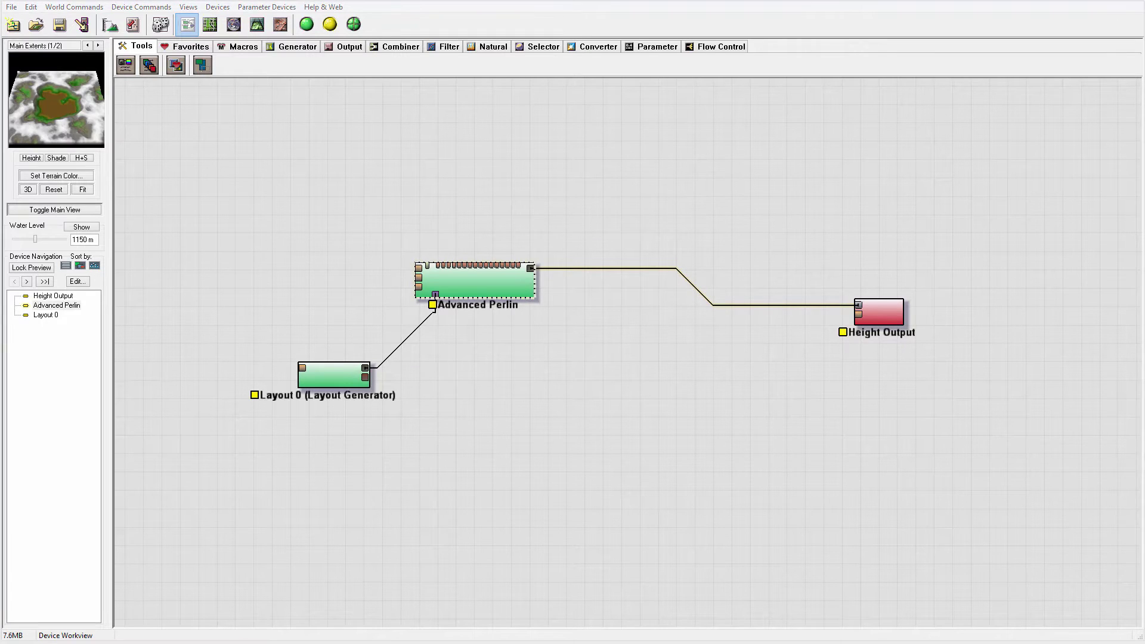
Shift the Layout 0 and Advanced Perlin devices left and insert a Coast Erosion device on the connection to Height Output
{"action": "left_click_drag", "start_coordinate": [333, 375], "coordinate": [253, 367]}
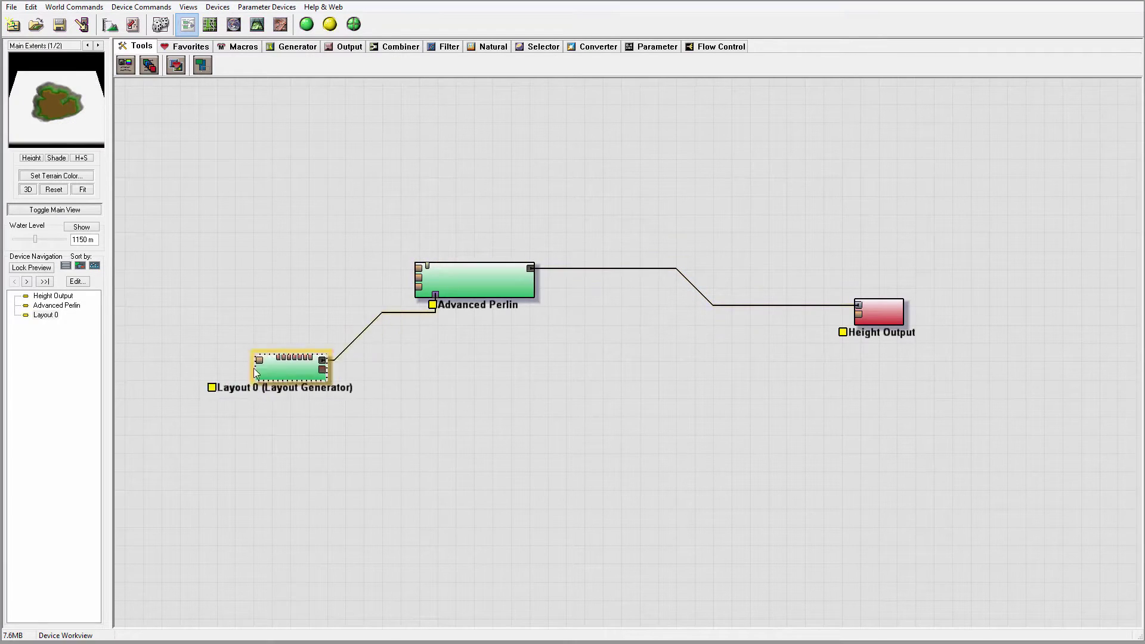
{"action": "left_click_drag", "start_coordinate": [486, 281], "coordinate": [425, 265]}
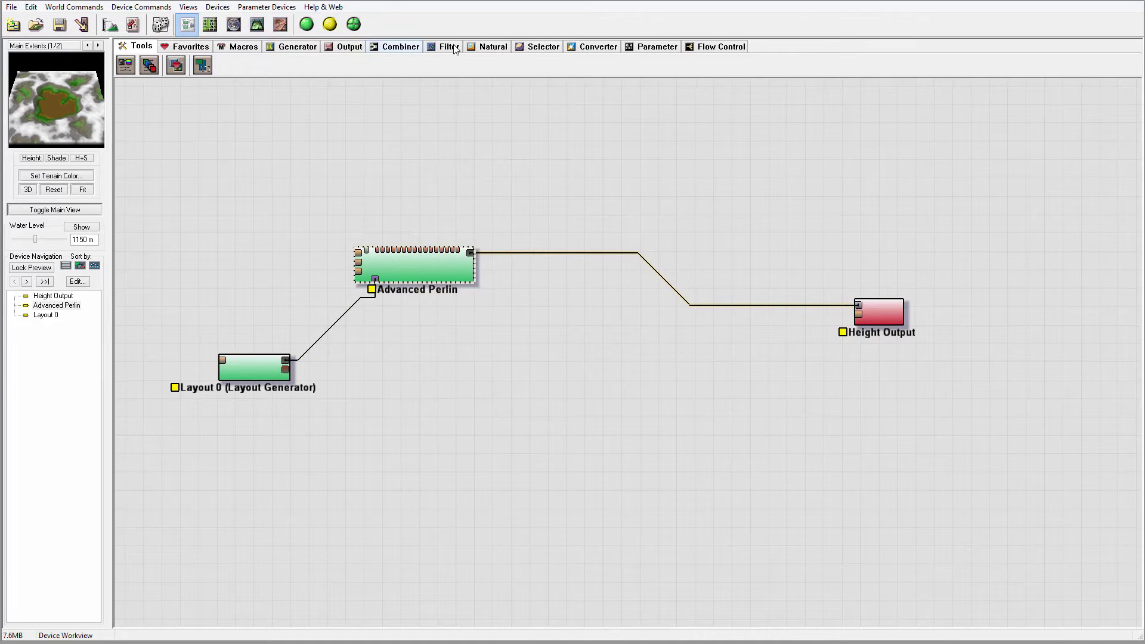
{"action": "left_click", "coordinate": [488, 48]}
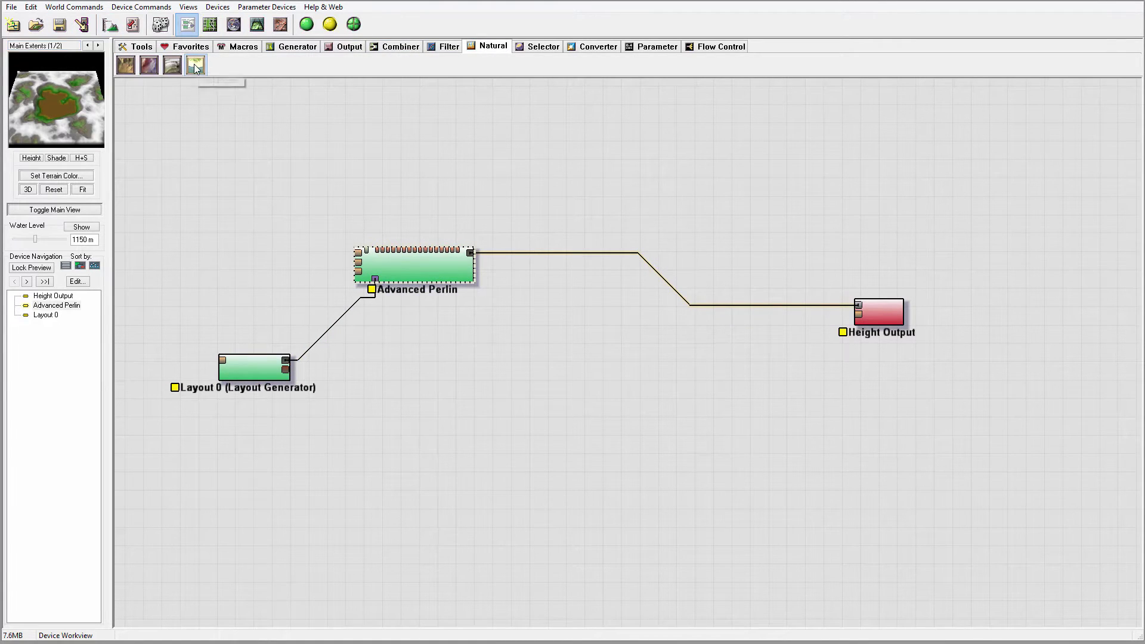
{"action": "left_click", "coordinate": [195, 65]}
{"action": "left_click", "coordinate": [585, 252]}
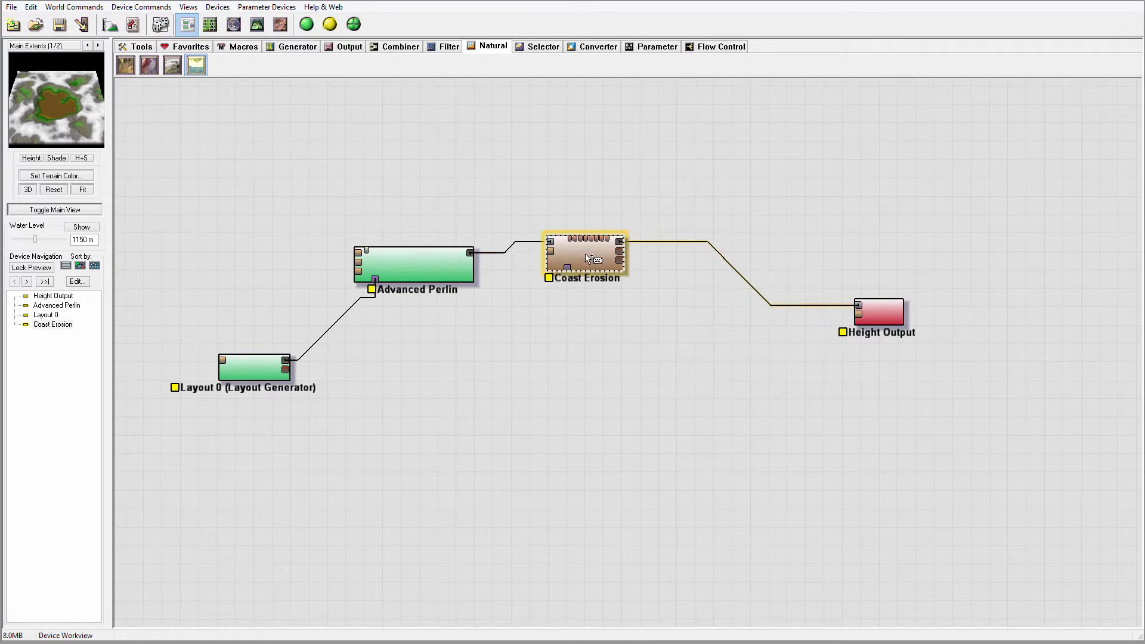
{"action": "right_click", "coordinate": [689, 155]}
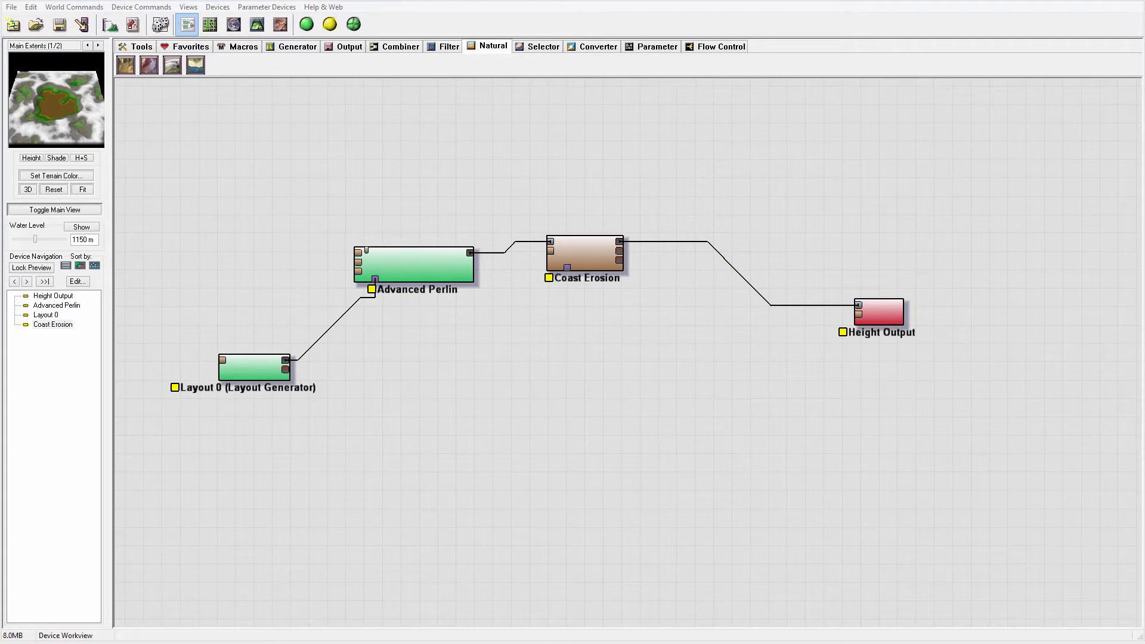
Slightly raise the water level and beach size of the Coast Erosion device
{"action": "double_click", "coordinate": [580, 247]}
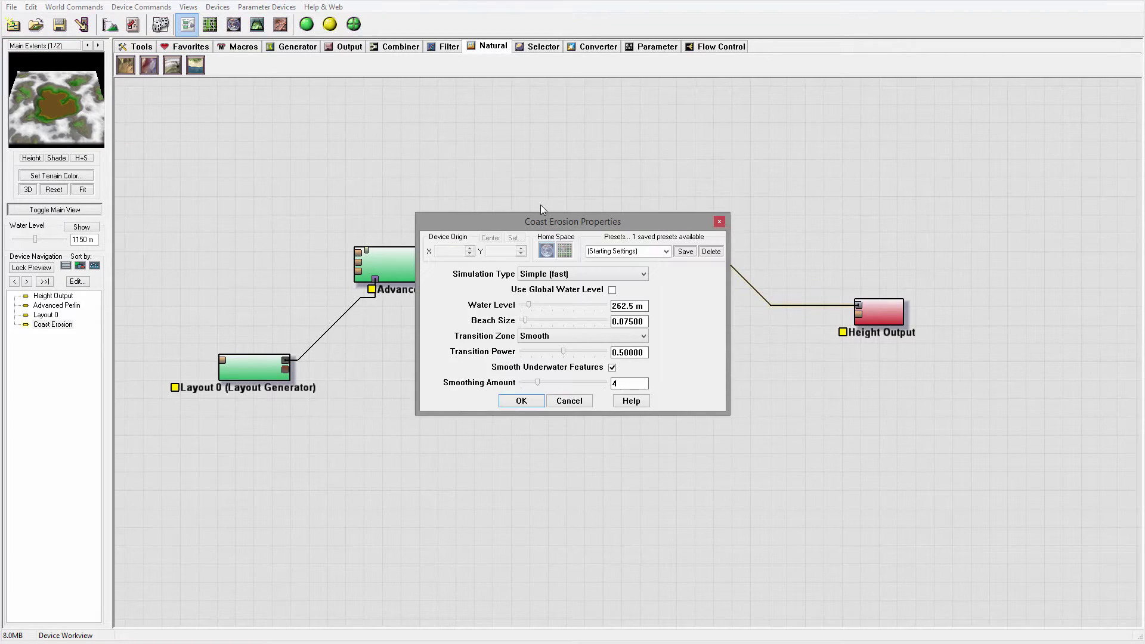
{"action": "left_click_drag", "start_coordinate": [540, 205], "coordinate": [671, 171]}
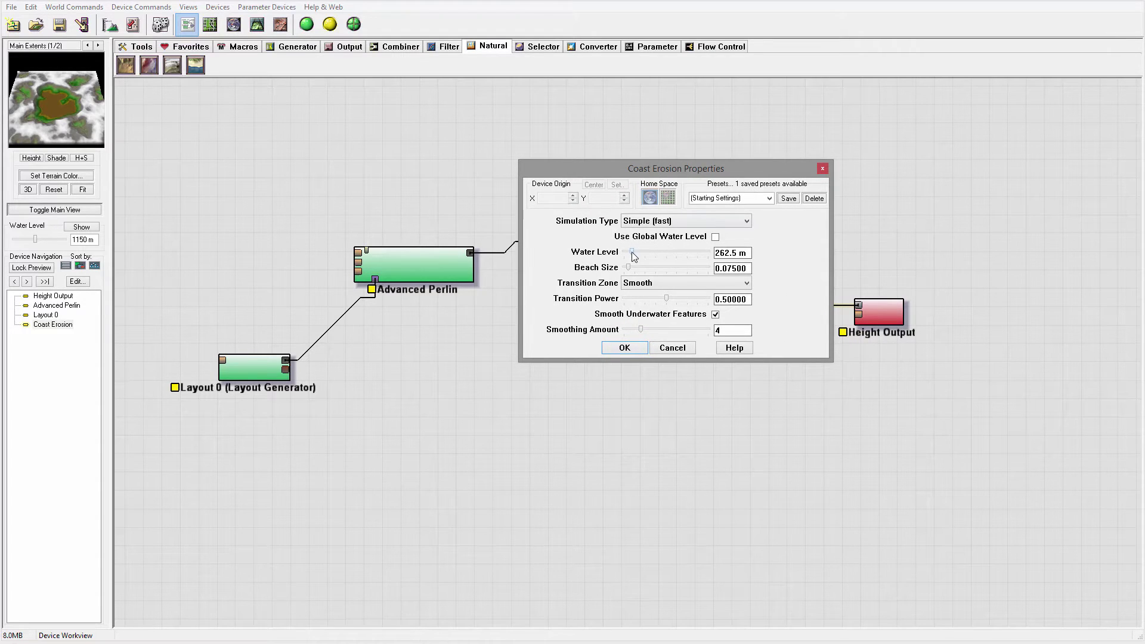
{"action": "left_click_drag", "start_coordinate": [631, 251], "coordinate": [634, 251]}
{"action": "left_click_drag", "start_coordinate": [635, 266], "coordinate": [634, 262]}
{"action": "left_click", "coordinate": [623, 349]}
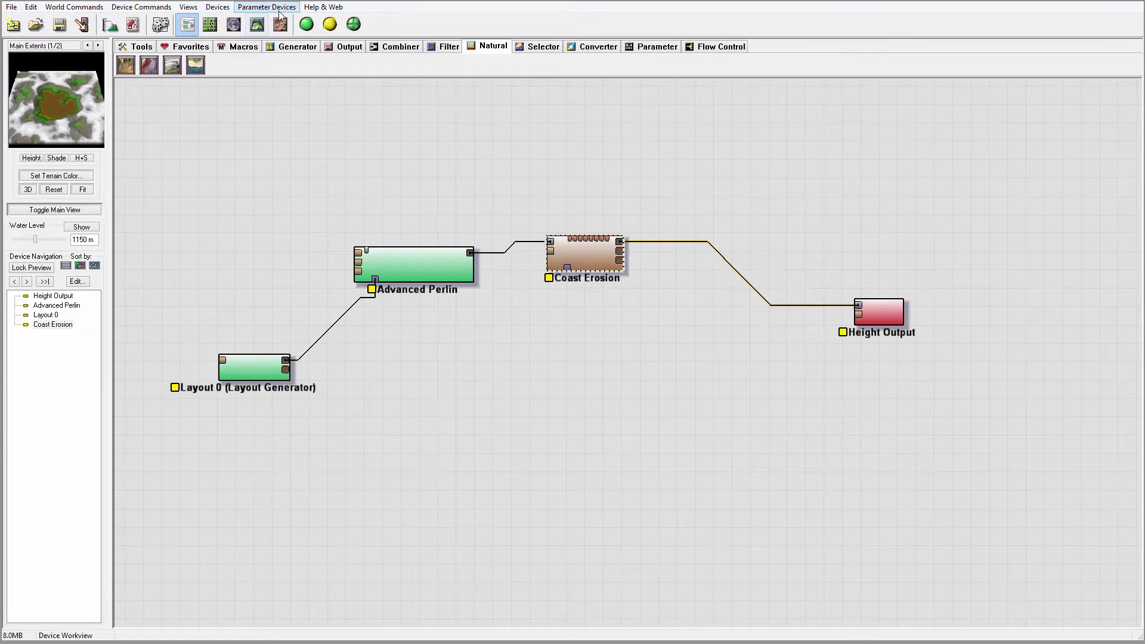
Build the world and examine the eroded shoreline in the 3D view from several angles and distances
{"action": "left_click", "coordinate": [257, 24]}
{"action": "left_click", "coordinate": [307, 23]}
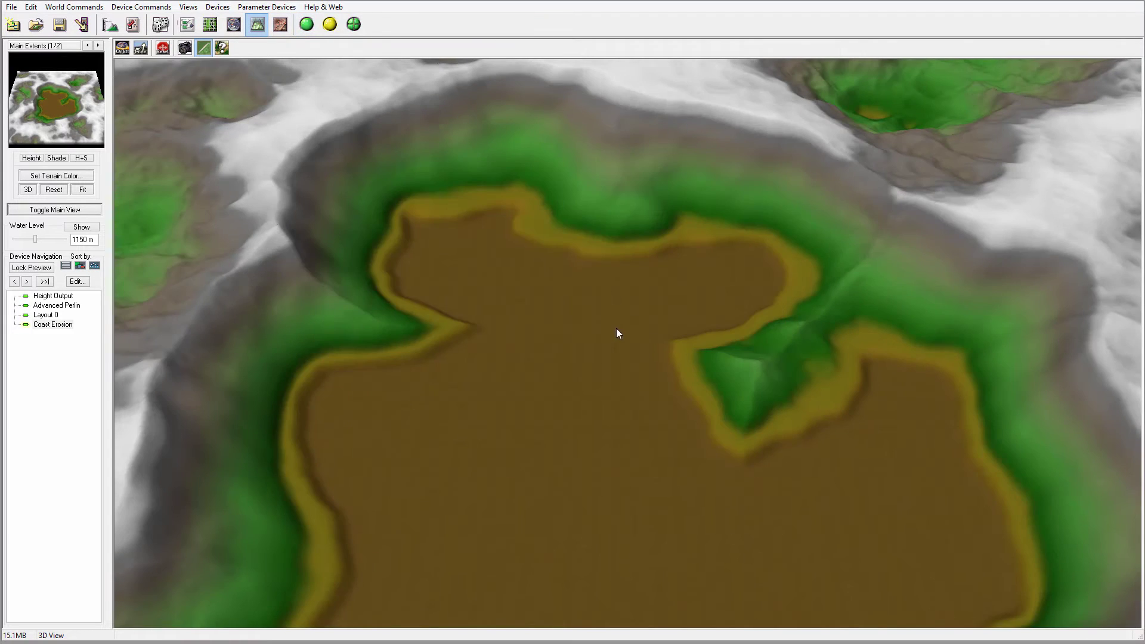
{"action": "scroll", "coordinate": [646, 359], "scroll_direction": "down", "scroll_amount": 4}
{"action": "left_click_drag", "start_coordinate": [649, 360], "coordinate": [475, 335]}
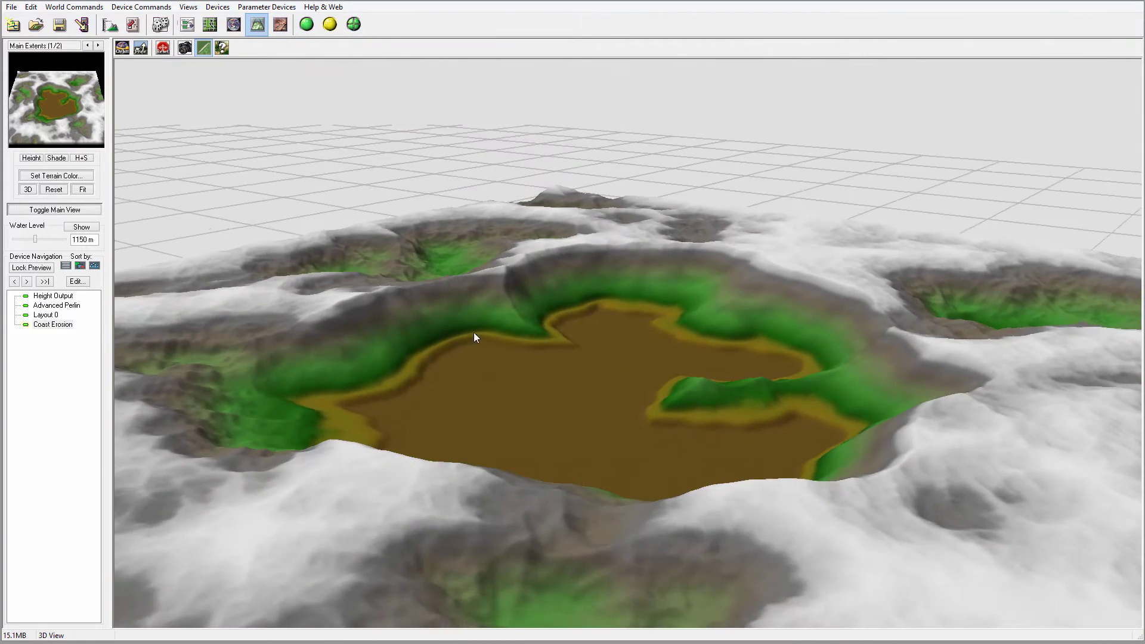
{"action": "left_click_drag", "start_coordinate": [553, 321], "coordinate": [777, 312]}
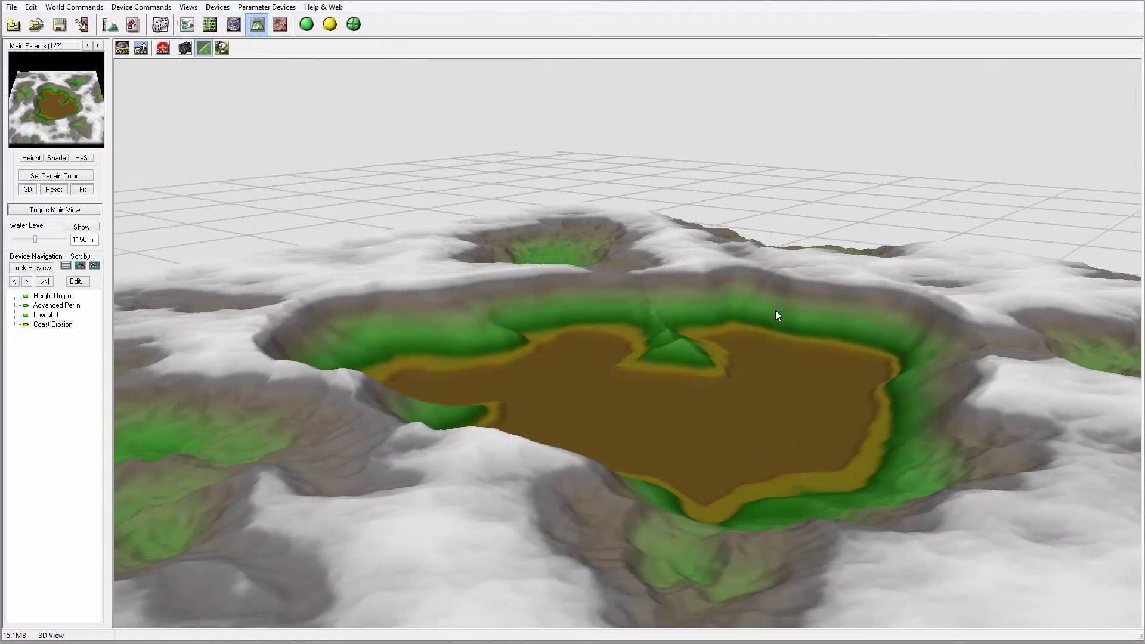
{"action": "scroll", "coordinate": [872, 391], "scroll_direction": "up", "scroll_amount": 3}
{"action": "scroll", "coordinate": [871, 391], "scroll_direction": "down", "scroll_amount": 3}
{"action": "left_click_drag", "start_coordinate": [946, 353], "coordinate": [650, 384]}
{"action": "scroll", "coordinate": [649, 384], "scroll_direction": "up", "scroll_amount": 2}
In the device network, spread Coast Erosion and Height Output apart and insert one Erosion device on the connection between them
{"action": "left_click", "coordinate": [188, 25]}
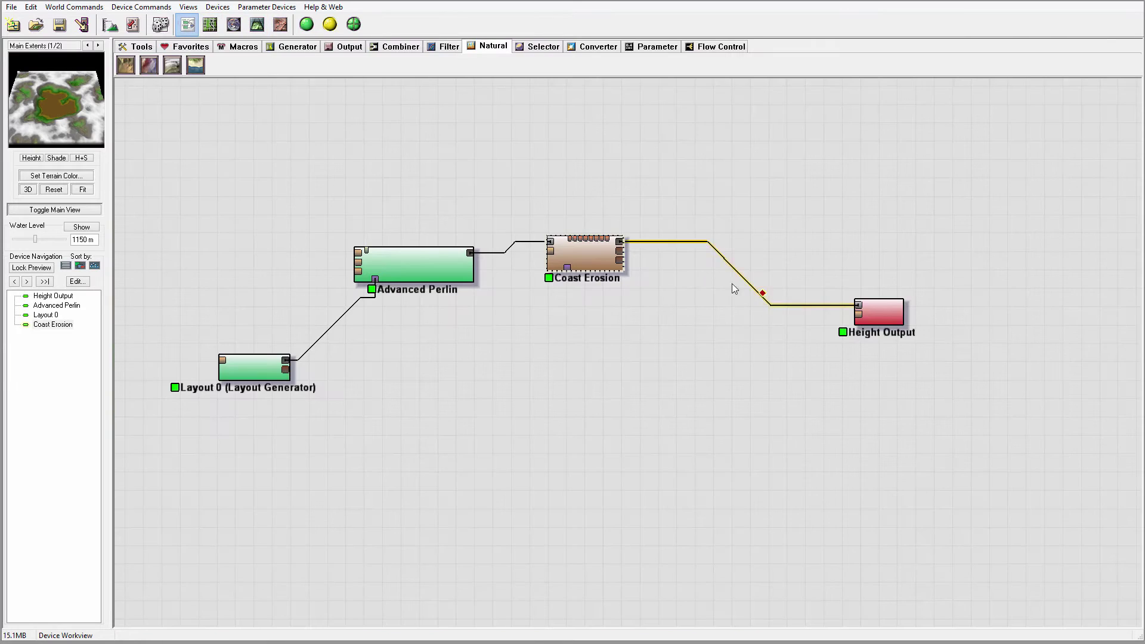
{"action": "left_click_drag", "start_coordinate": [825, 314], "coordinate": [1038, 269]}
{"action": "left_click_drag", "start_coordinate": [516, 254], "coordinate": [510, 259]}
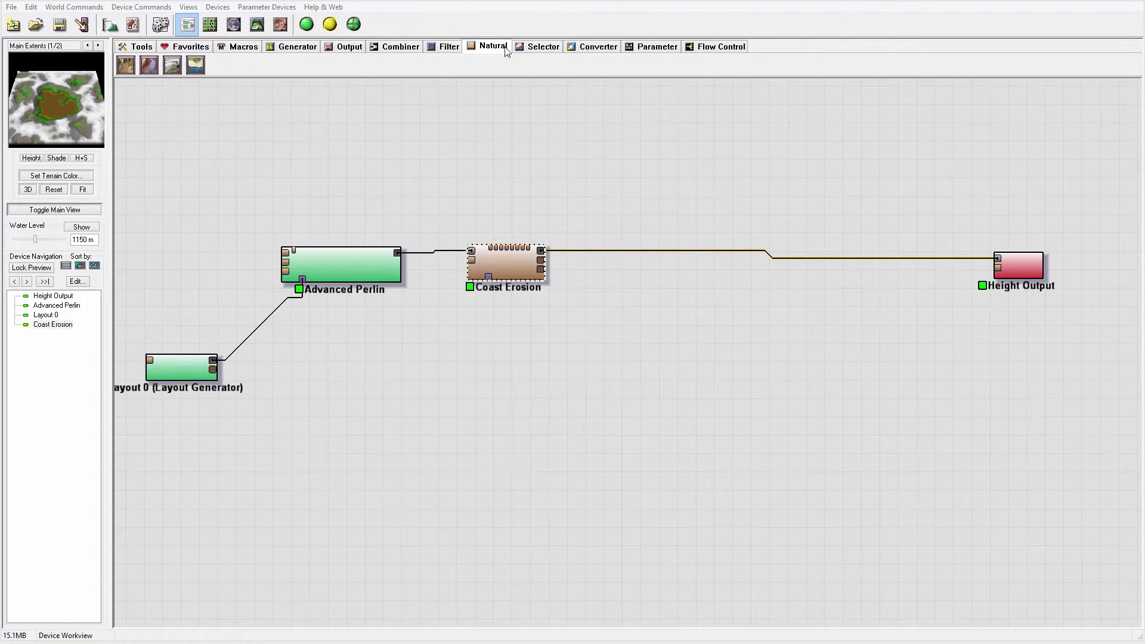
{"action": "left_click", "coordinate": [126, 66]}
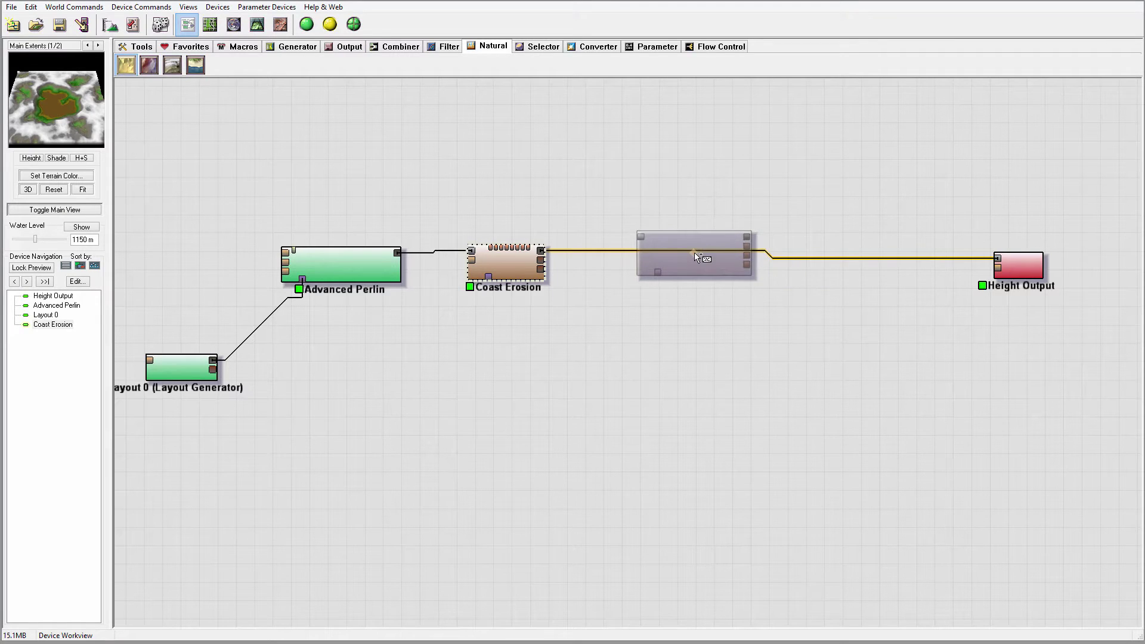
{"action": "left_click", "coordinate": [693, 250]}
{"action": "left_click_drag", "start_coordinate": [697, 260], "coordinate": [702, 278]}
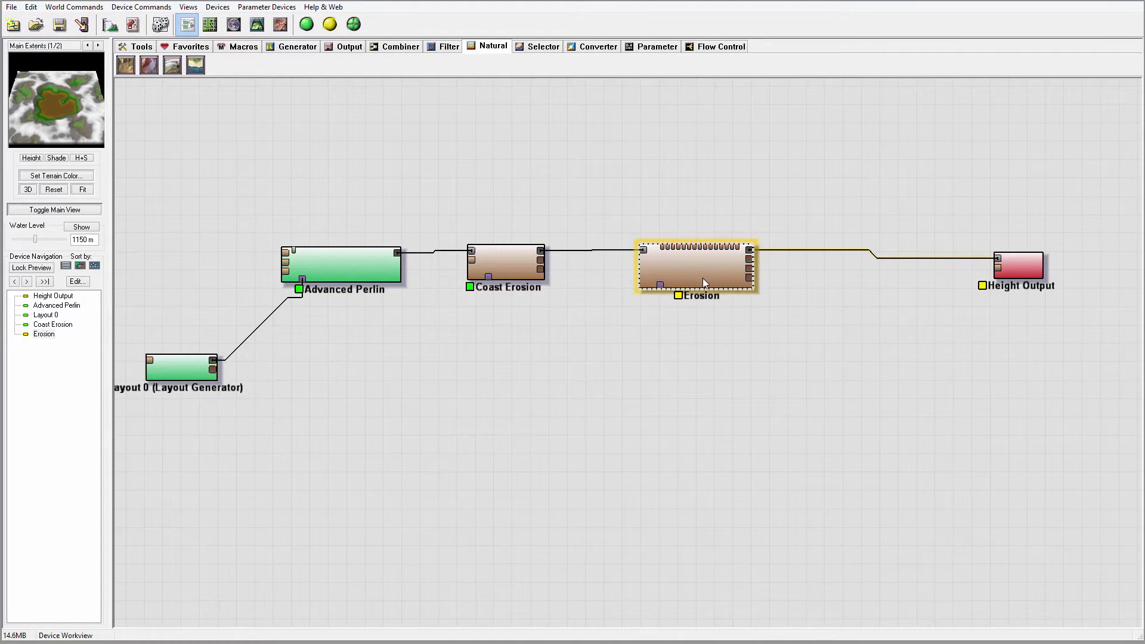
{"action": "left_click", "coordinate": [125, 66]}
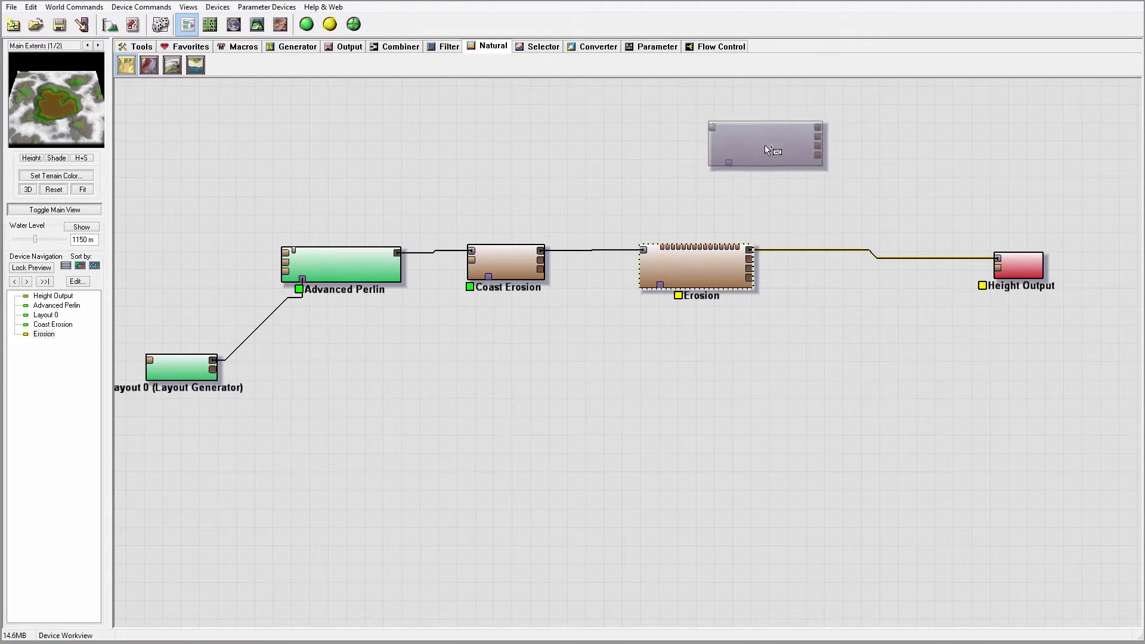
{"action": "right_click", "coordinate": [767, 148]}
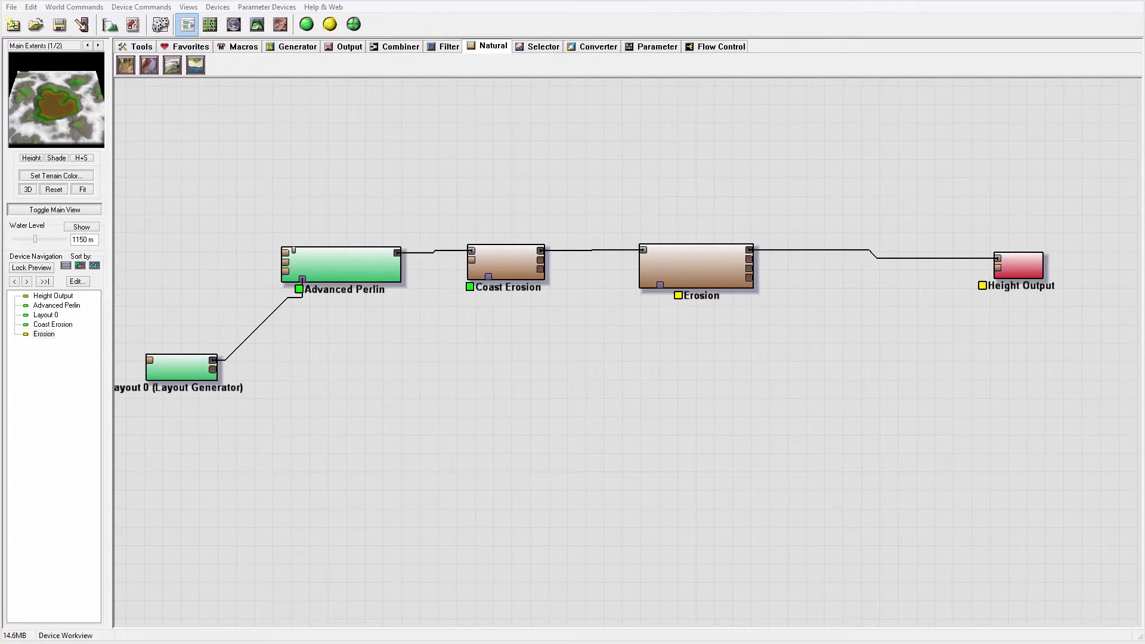
Set the Erosion device to Channeled Erosion with base duration 110, rock hardness 0.079, sediment carry amount 0.556 and filter strength 0.143
{"action": "double_click", "coordinate": [702, 270]}
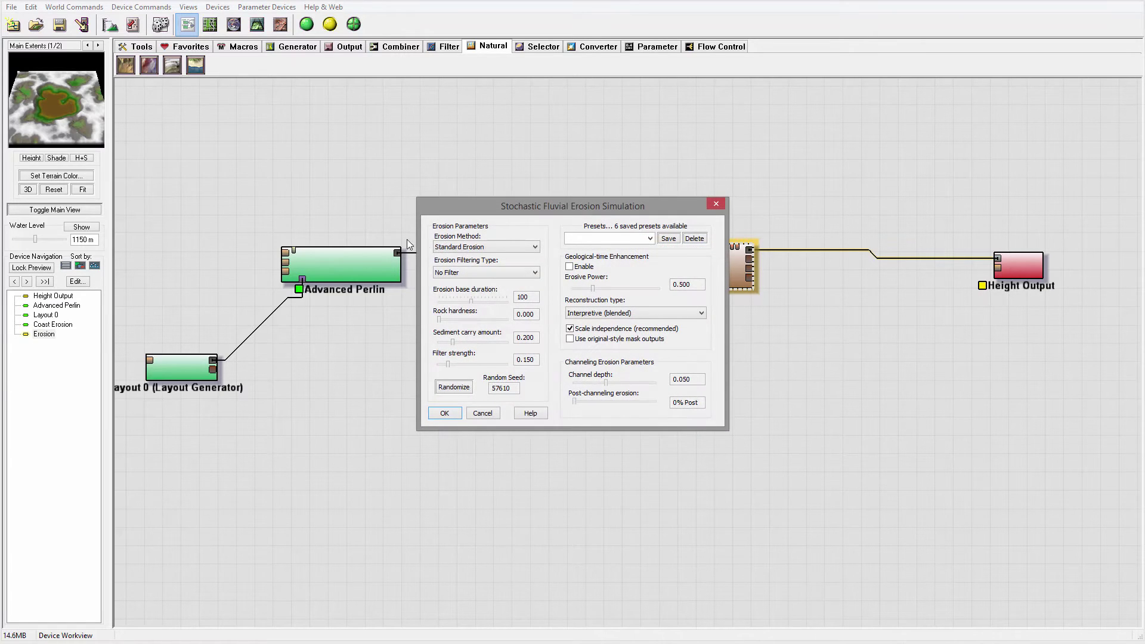
{"action": "left_click", "coordinate": [496, 249]}
{"action": "left_click", "coordinate": [471, 264]}
{"action": "left_click_drag", "start_coordinate": [460, 343], "coordinate": [479, 349]}
Enable geological-time enhancement for the Erosion device and adjust its erosive power
{"action": "left_click", "coordinate": [569, 266]}
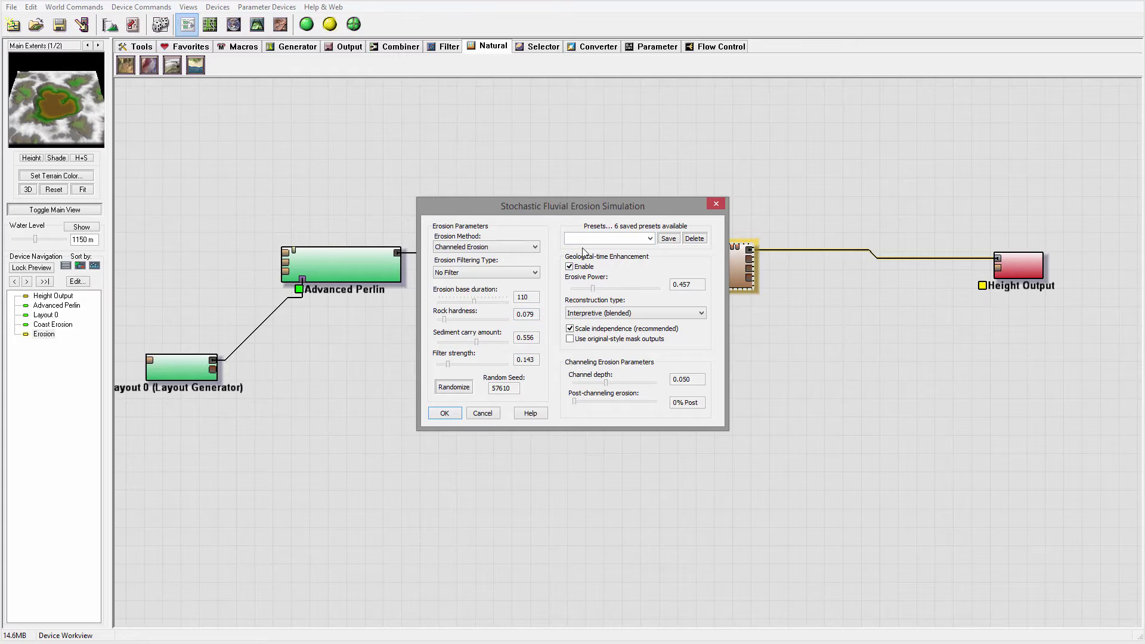
{"action": "left_click_drag", "start_coordinate": [593, 289], "coordinate": [599, 289]}
{"action": "left_click", "coordinate": [444, 412]}
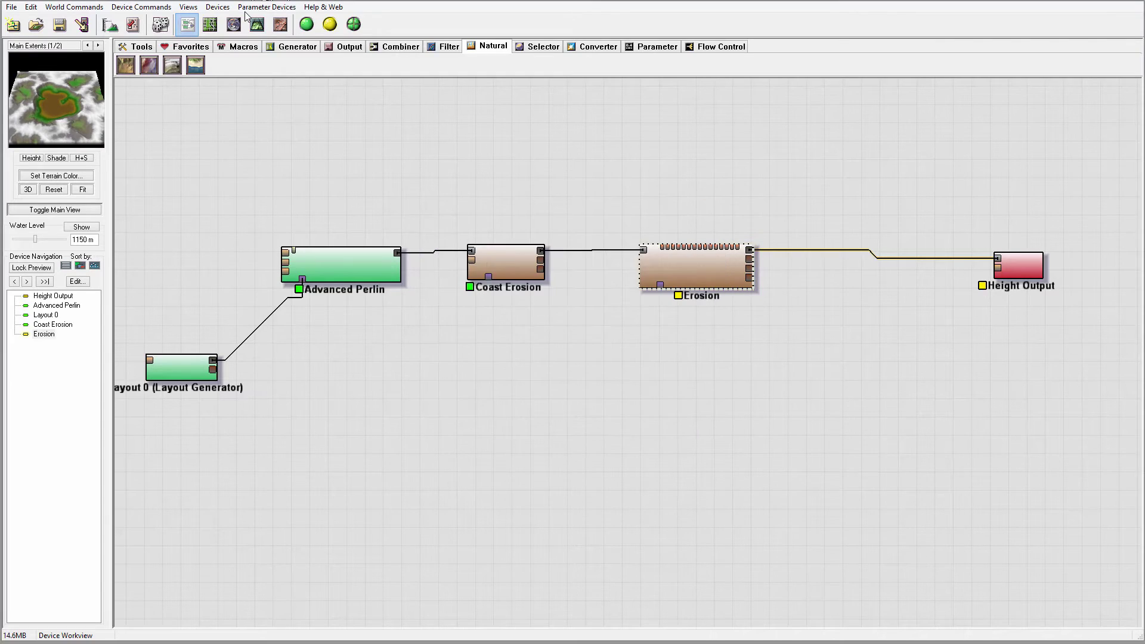
Examine the slopes and basin of the channel-eroded terrain in the 3D view from several angles
{"action": "left_click", "coordinate": [257, 24]}
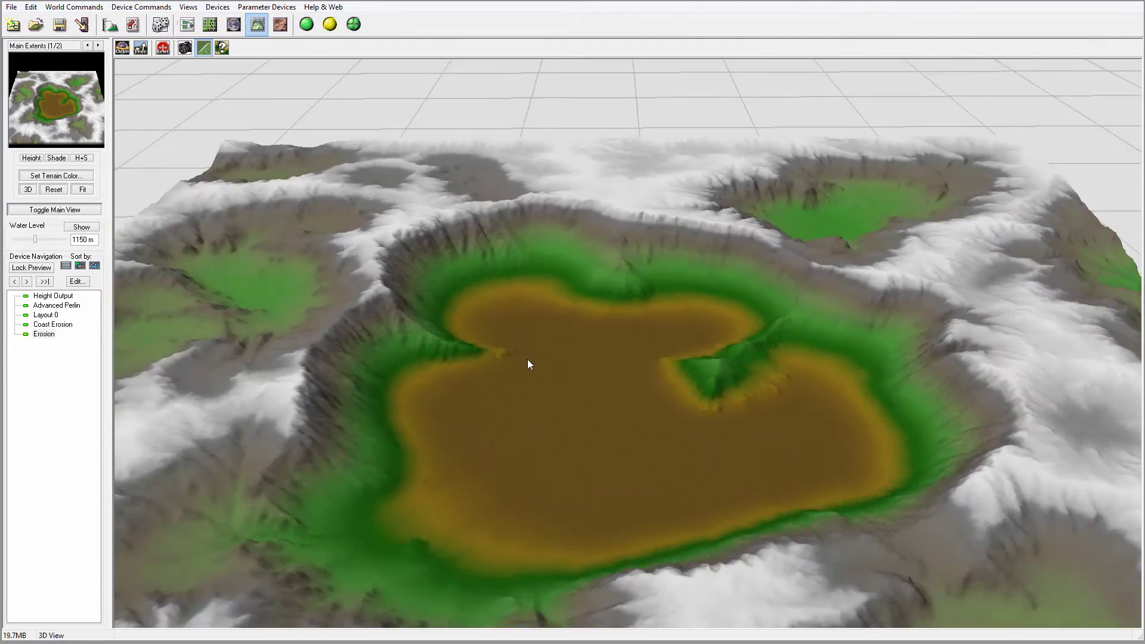
{"action": "left_click_drag", "start_coordinate": [528, 361], "coordinate": [484, 313]}
{"action": "left_click_drag", "start_coordinate": [548, 290], "coordinate": [884, 320]}
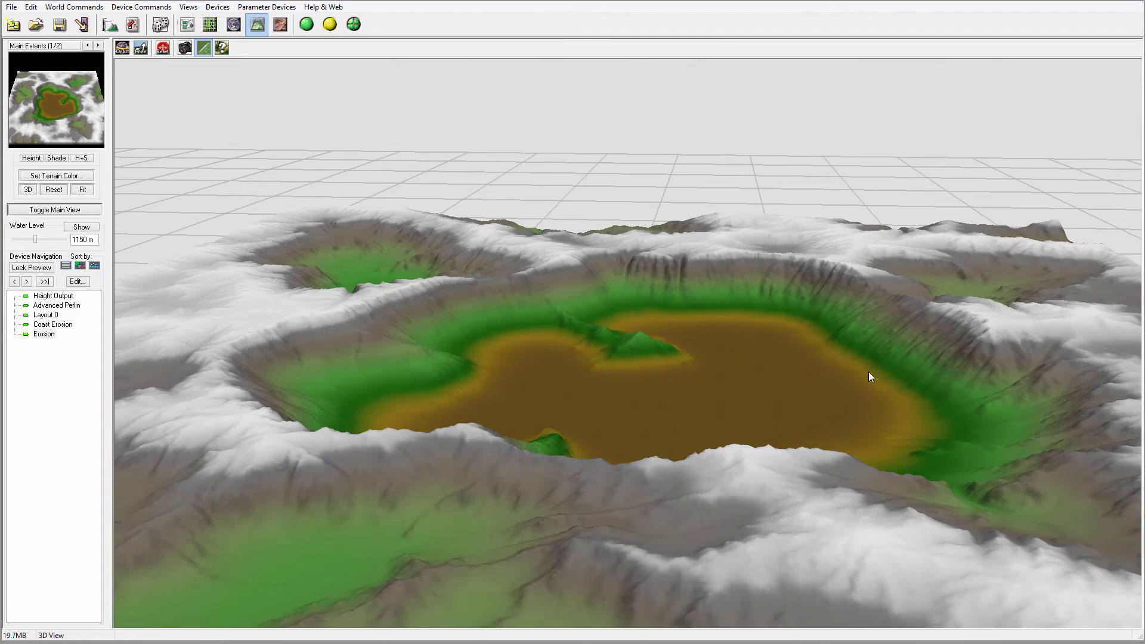
{"action": "left_click_drag", "start_coordinate": [870, 376], "coordinate": [570, 315]}
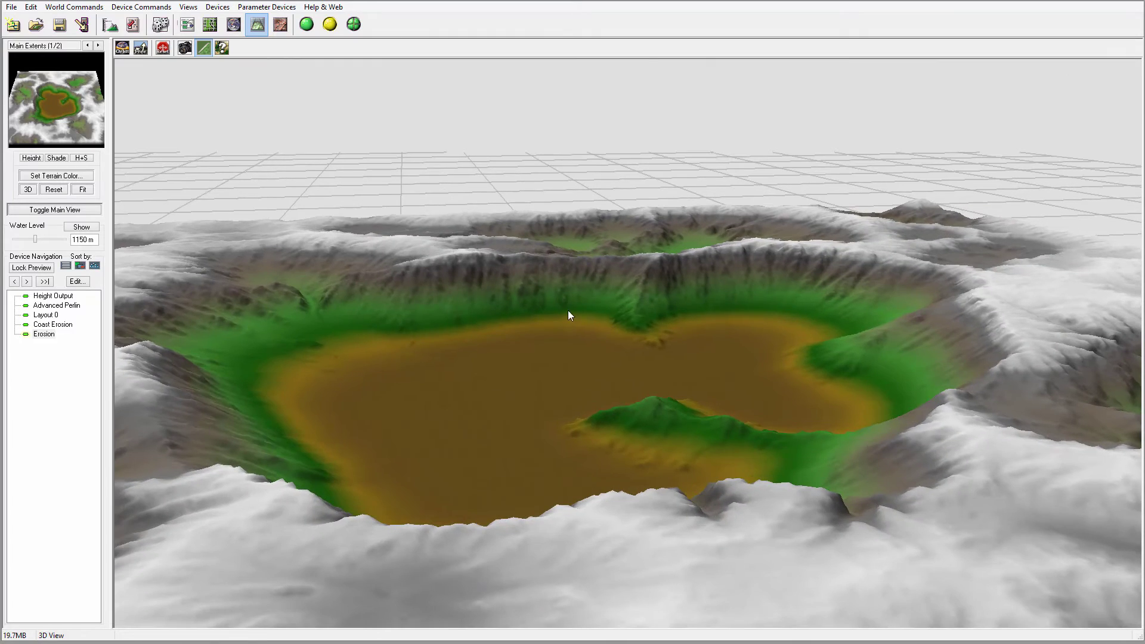
{"action": "left_click_drag", "start_coordinate": [449, 352], "coordinate": [596, 358]}
In the device network, move Erosion closer to Coast Erosion and connect Advanced Perlin's primary output directly to Erosion's primary input
{"action": "left_click", "coordinate": [187, 24]}
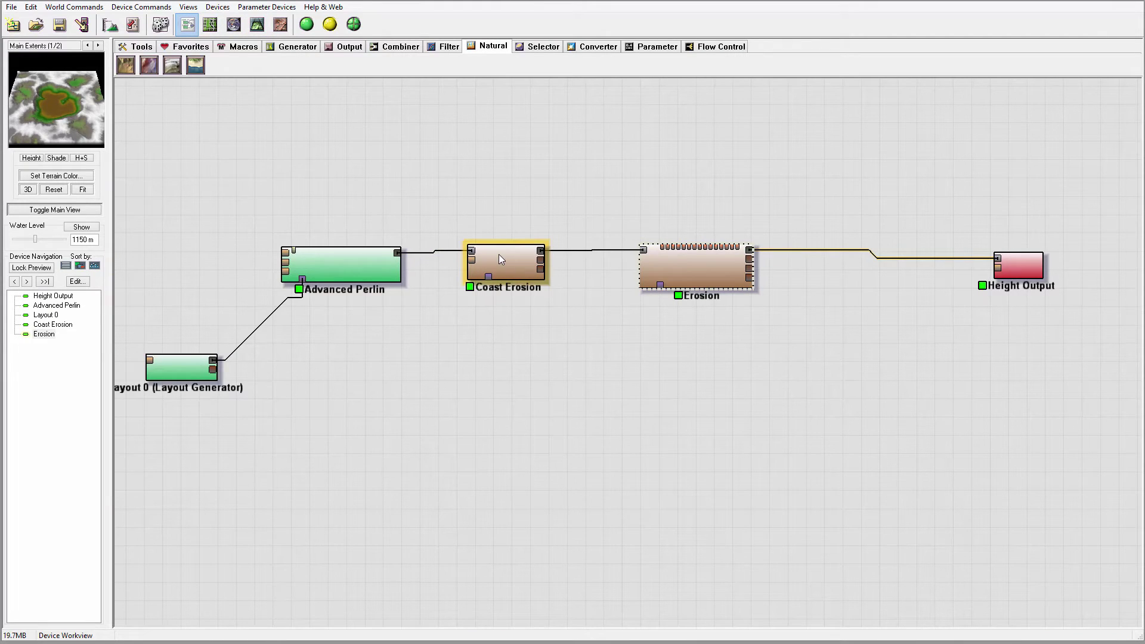
{"action": "left_click_drag", "start_coordinate": [679, 272], "coordinate": [644, 272]}
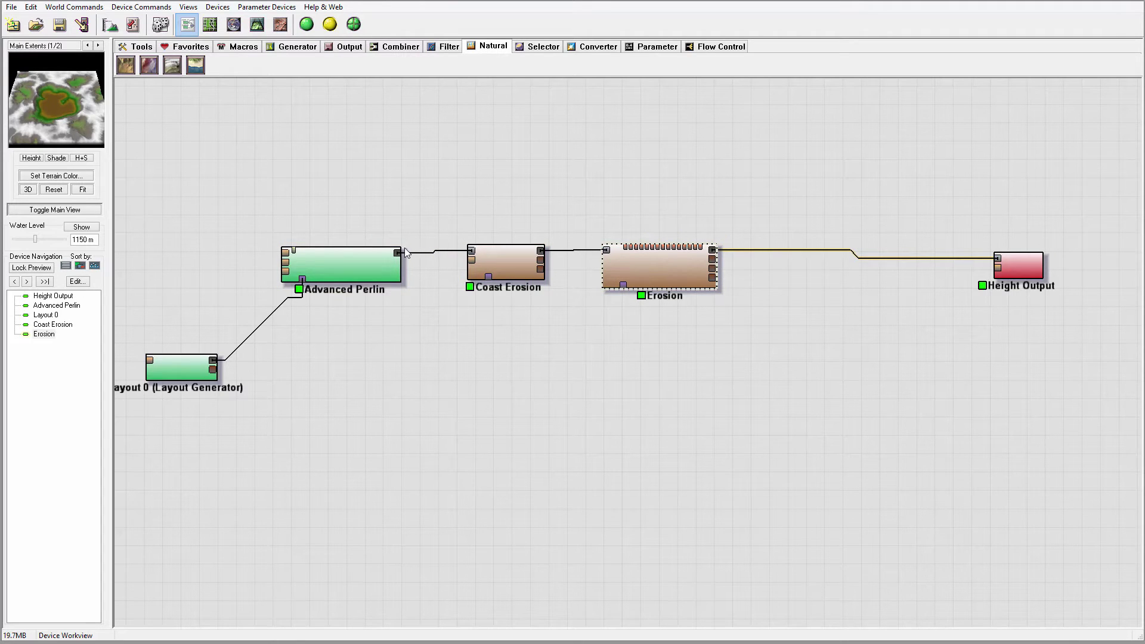
{"action": "left_click_drag", "start_coordinate": [398, 253], "coordinate": [606, 250]}
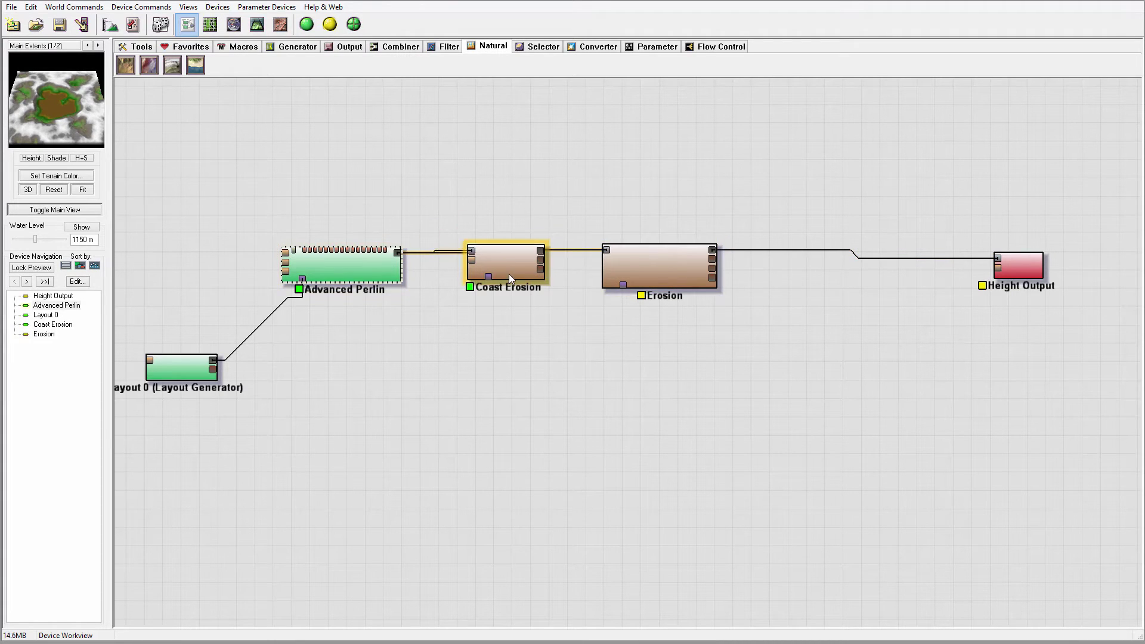
Move Coast Erosion above and to the right of Erosion and connect Erosion's primary output to Coast Erosion's primary input
{"action": "left_click_drag", "start_coordinate": [509, 274], "coordinate": [794, 192]}
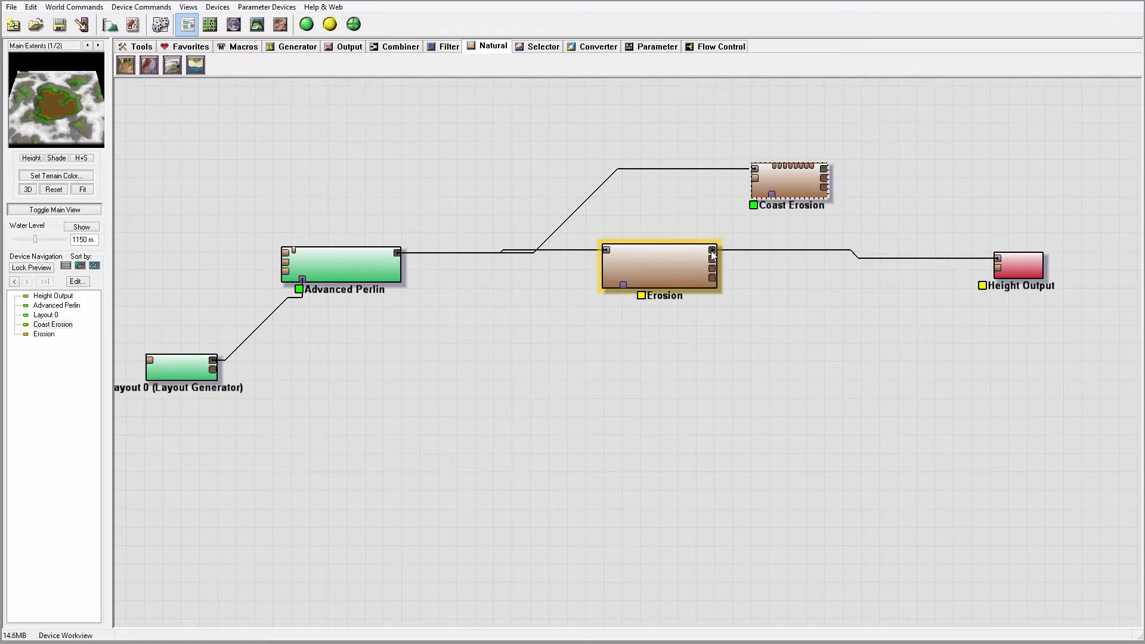
{"action": "left_click_drag", "start_coordinate": [713, 252], "coordinate": [752, 169]}
{"action": "left_click", "coordinate": [821, 186]}
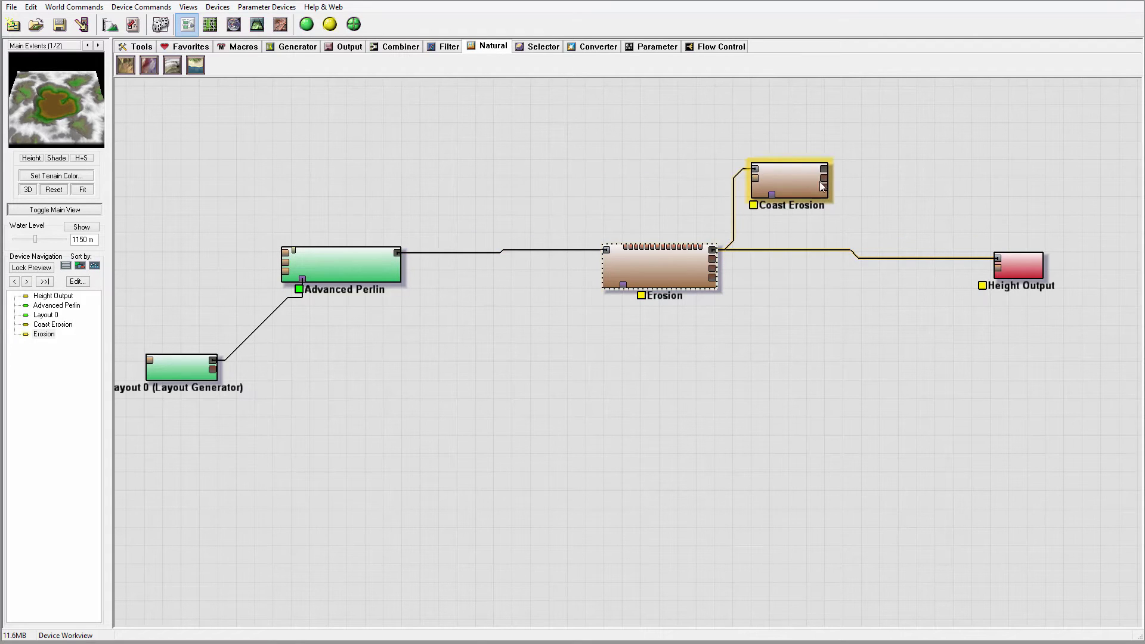
Build the terrain with Coast Erosion selected and examine its basin shoreline in the 3D view from several angles
{"action": "left_click_drag", "start_coordinate": [825, 167], "coordinate": [827, 170]}
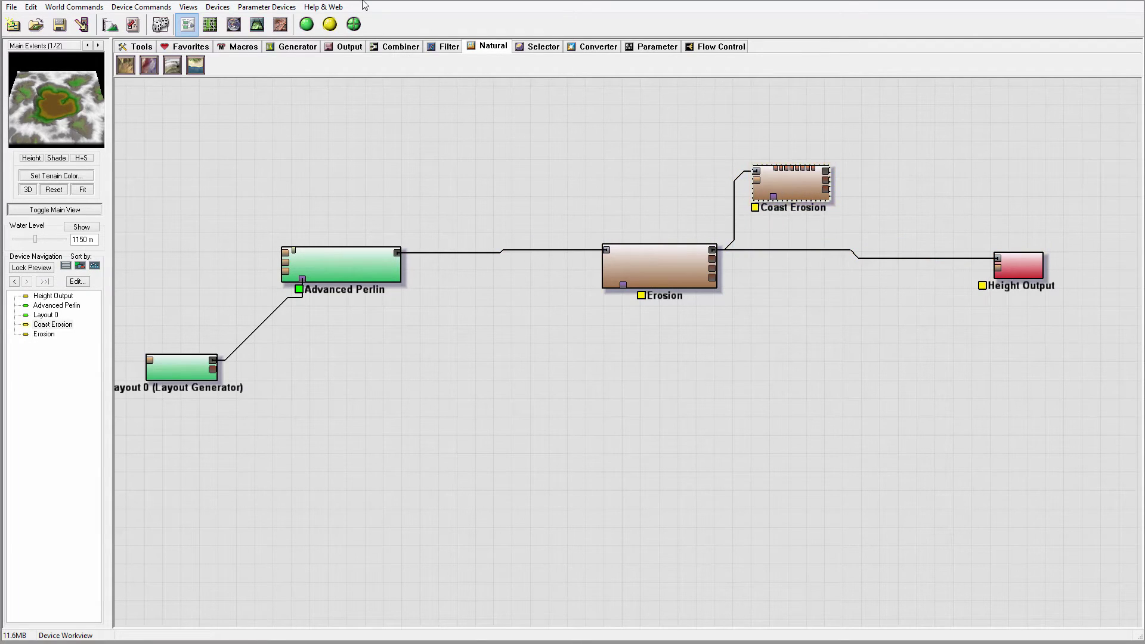
{"action": "left_click", "coordinate": [257, 24]}
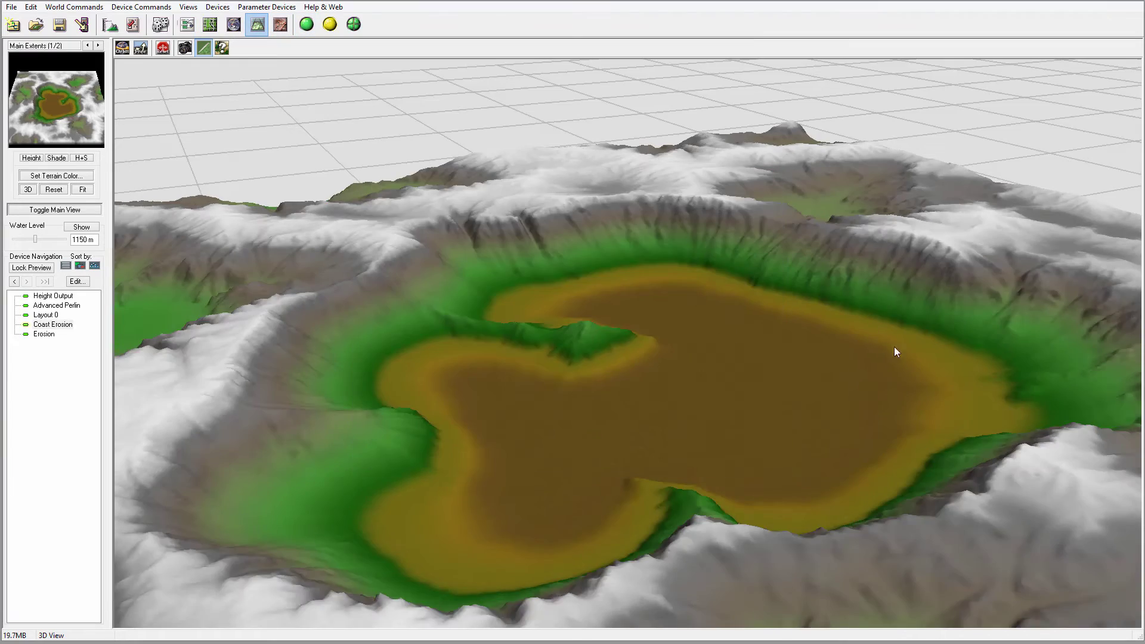
{"action": "left_click_drag", "start_coordinate": [893, 346], "coordinate": [532, 333]}
{"action": "left_click_drag", "start_coordinate": [633, 366], "coordinate": [888, 359]}
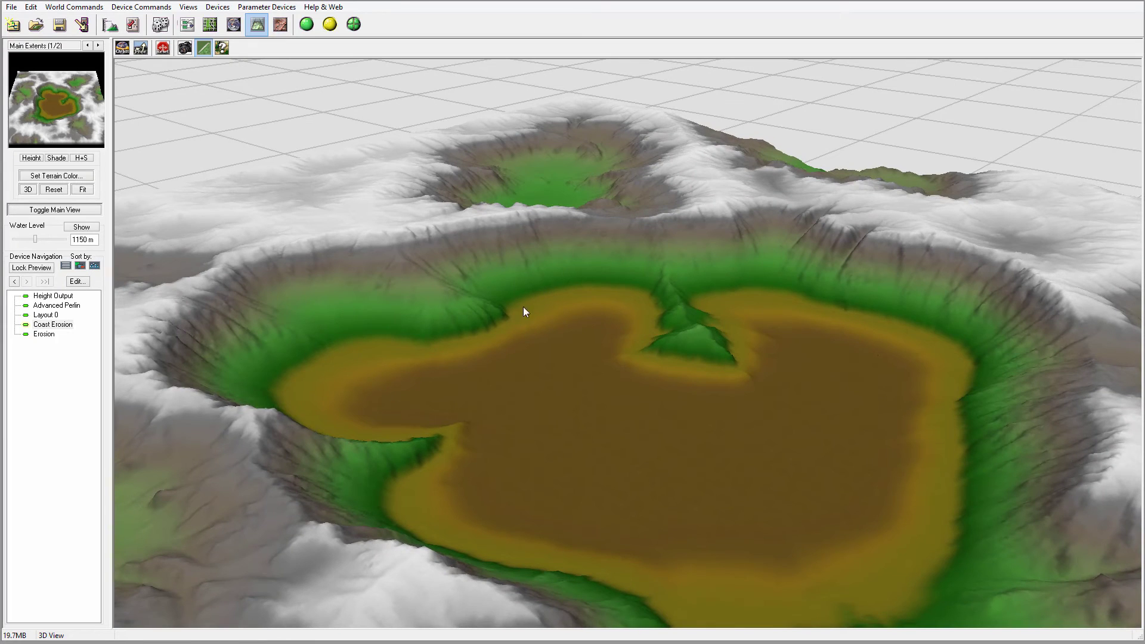
Compact the device network by moving Layout 0 just below Advanced Perlin and bringing Erosion and Coast Erosion closer to it
{"action": "left_click", "coordinate": [188, 23]}
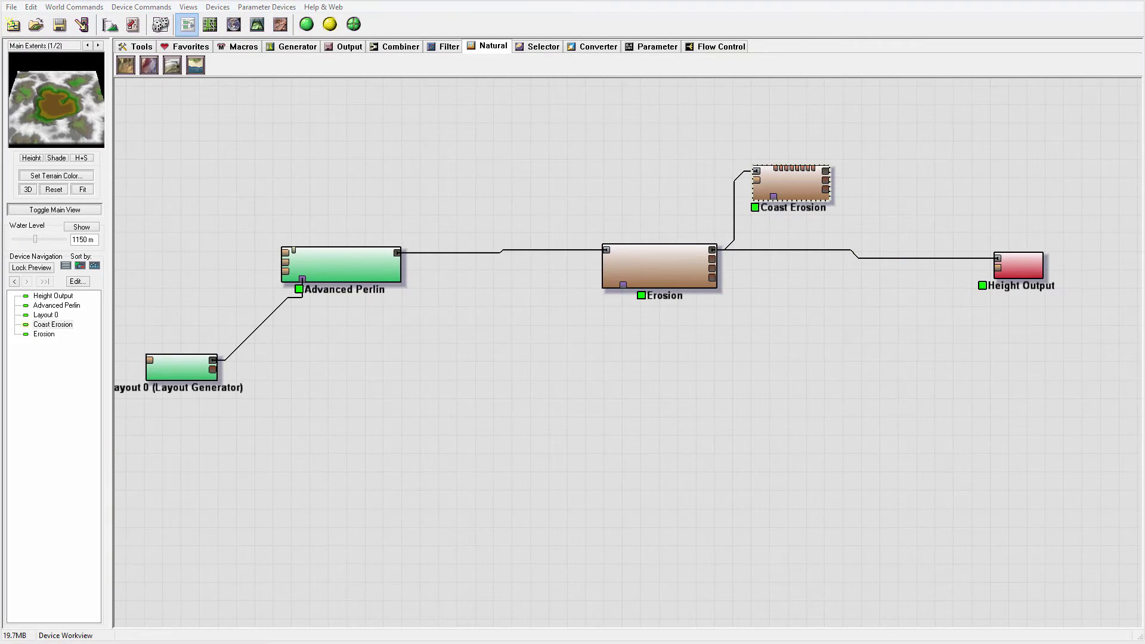
{"action": "middle_click_drag", "start_coordinate": [608, 321], "coordinate": [676, 302]}
{"action": "left_click_drag", "start_coordinate": [249, 342], "coordinate": [305, 292]}
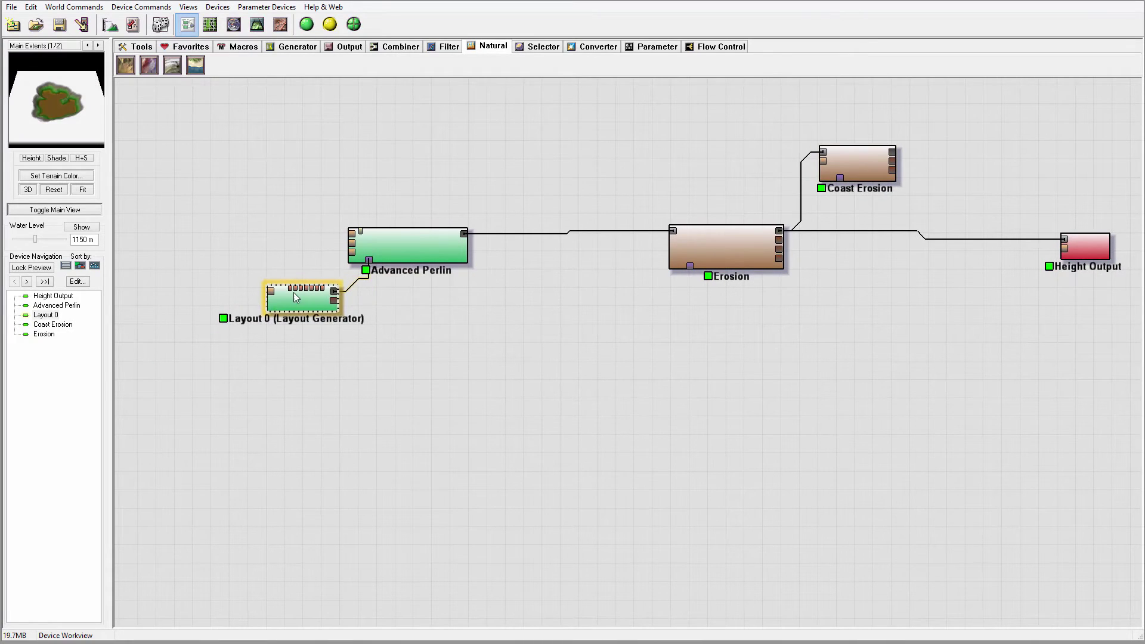
{"action": "left_click_drag", "start_coordinate": [732, 256], "coordinate": [621, 256]}
{"action": "left_click_drag", "start_coordinate": [858, 163], "coordinate": [812, 161]}
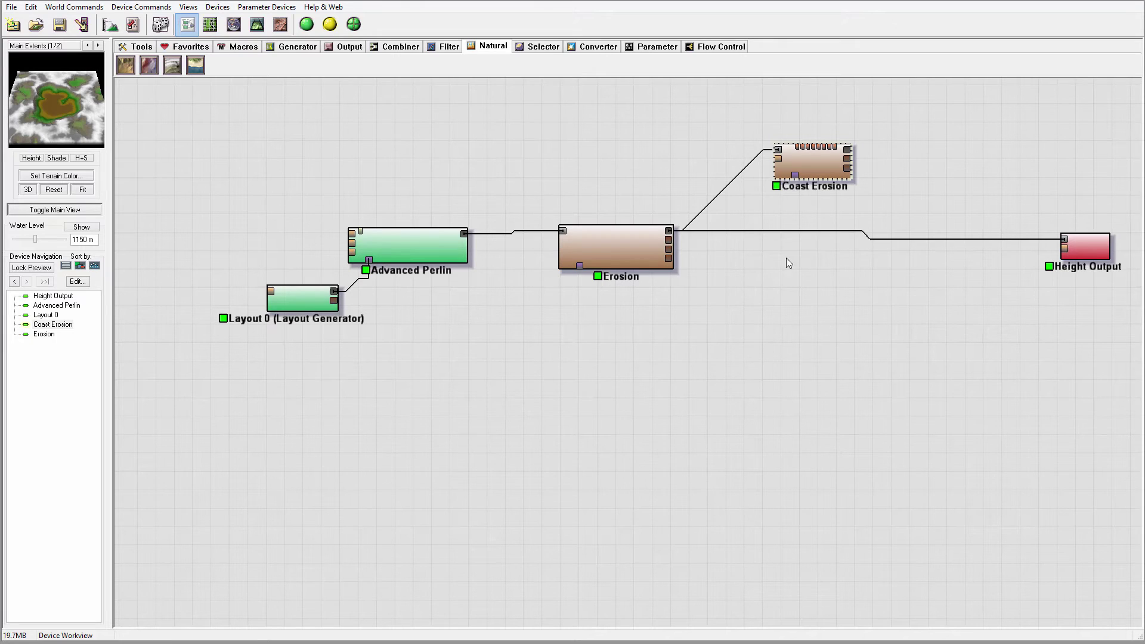
Add a Voronoi generator below the existing network and set its scale to 50 m
{"action": "left_click", "coordinate": [297, 46]}
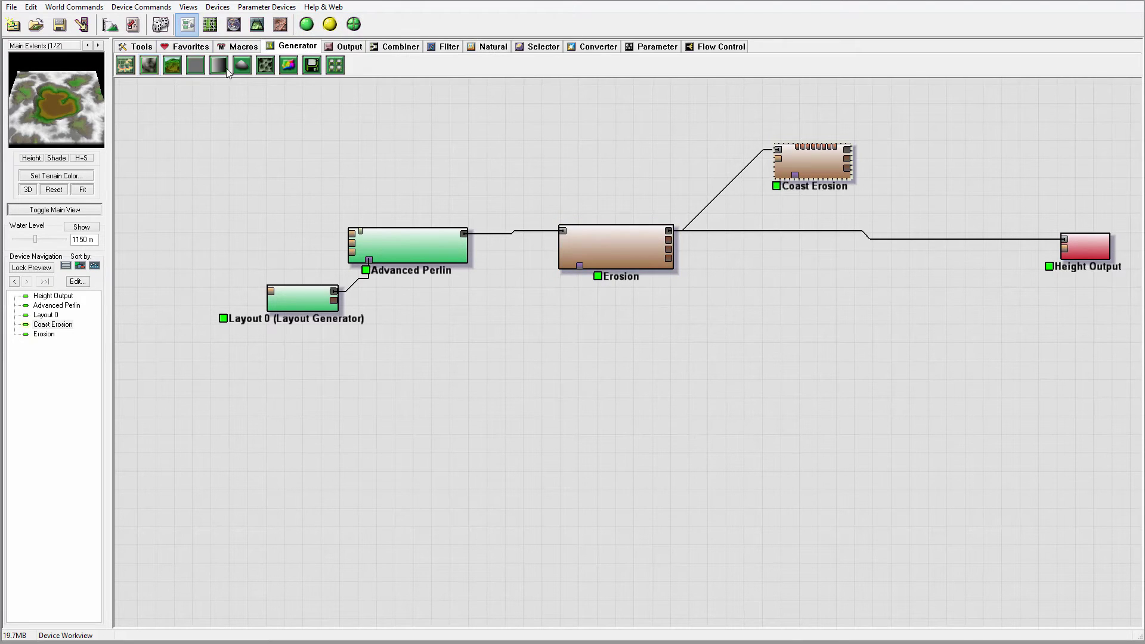
{"action": "left_click", "coordinate": [267, 71]}
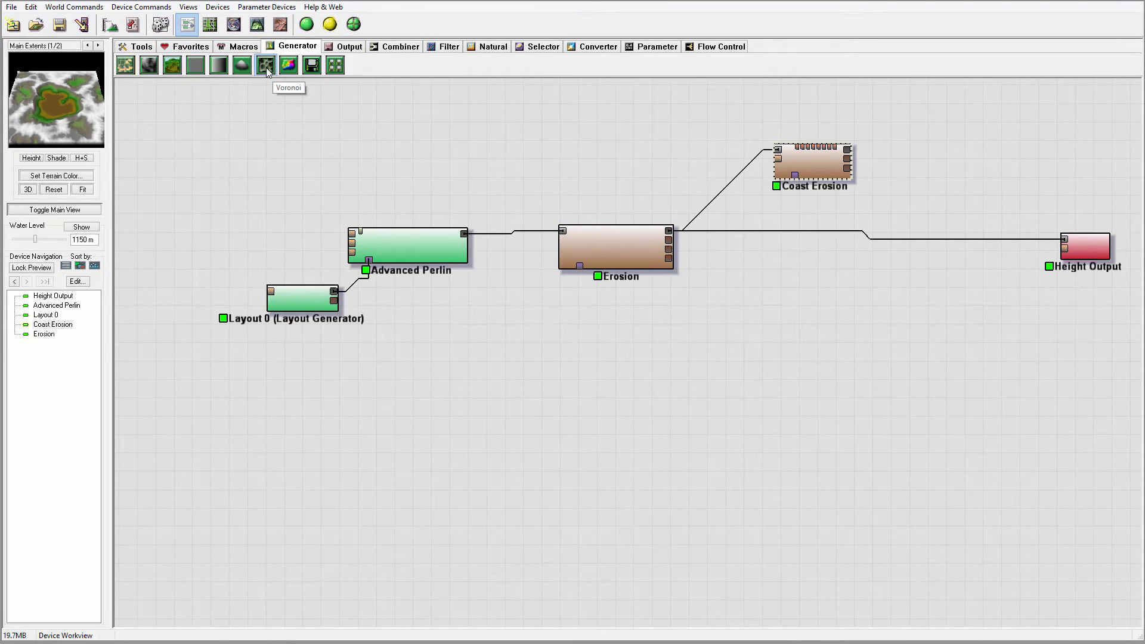
{"action": "left_click", "coordinate": [433, 382]}
{"action": "double_click", "coordinate": [444, 380]}
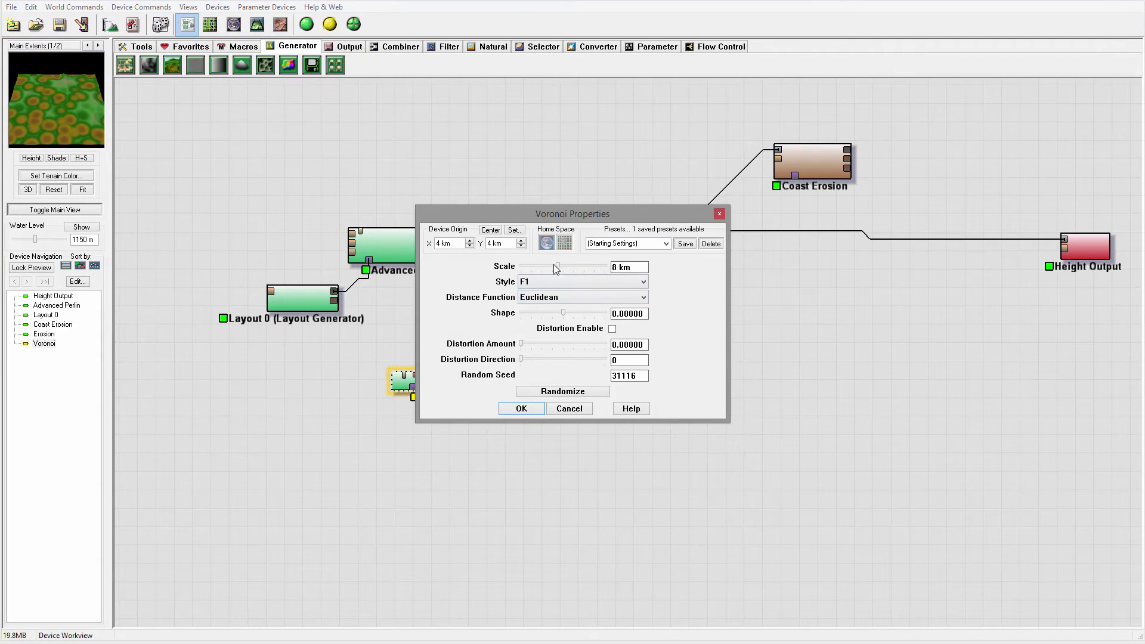
{"action": "left_click_drag", "start_coordinate": [556, 267], "coordinate": [409, 264]}
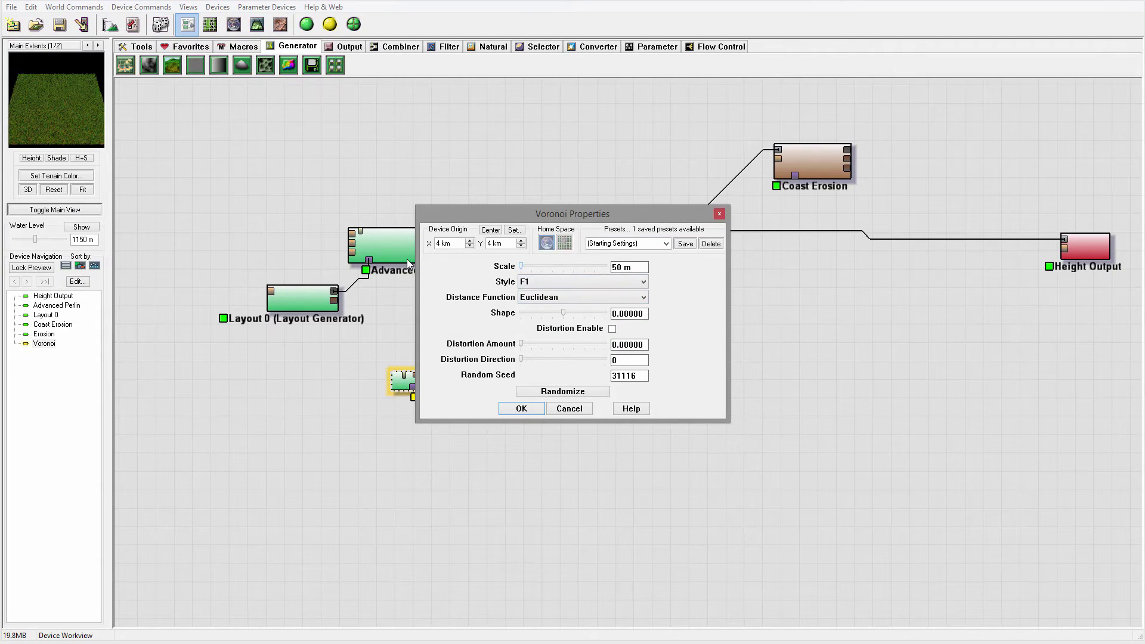
{"action": "left_click", "coordinate": [521, 409]}
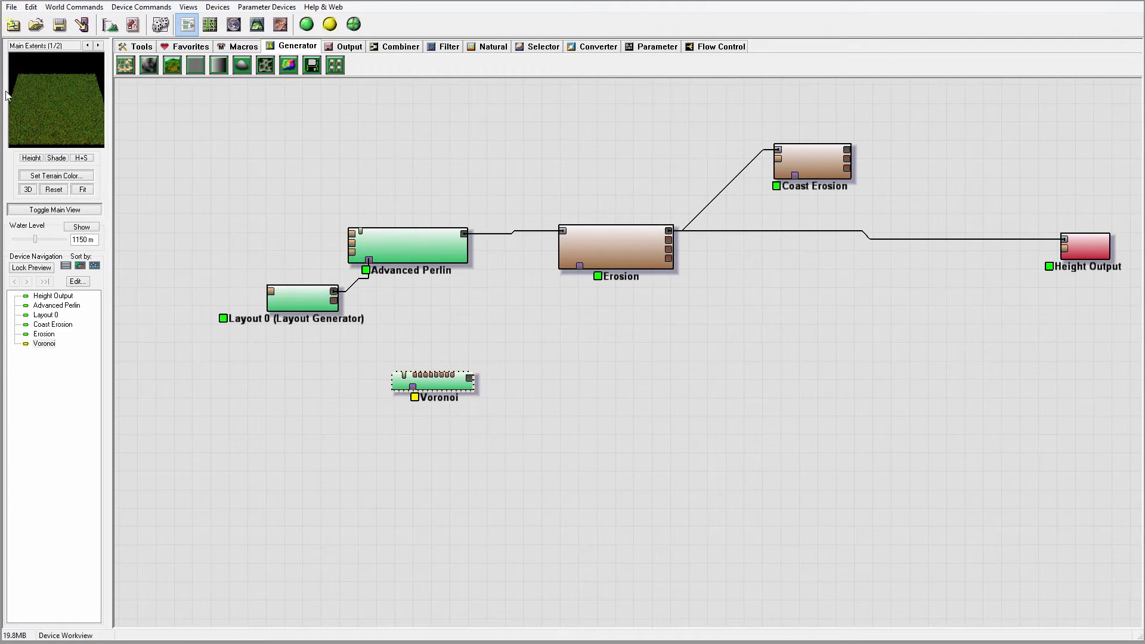
Build the Voronoi generator and examine its spiky terrain in the 3D view
{"action": "left_click", "coordinate": [257, 24]}
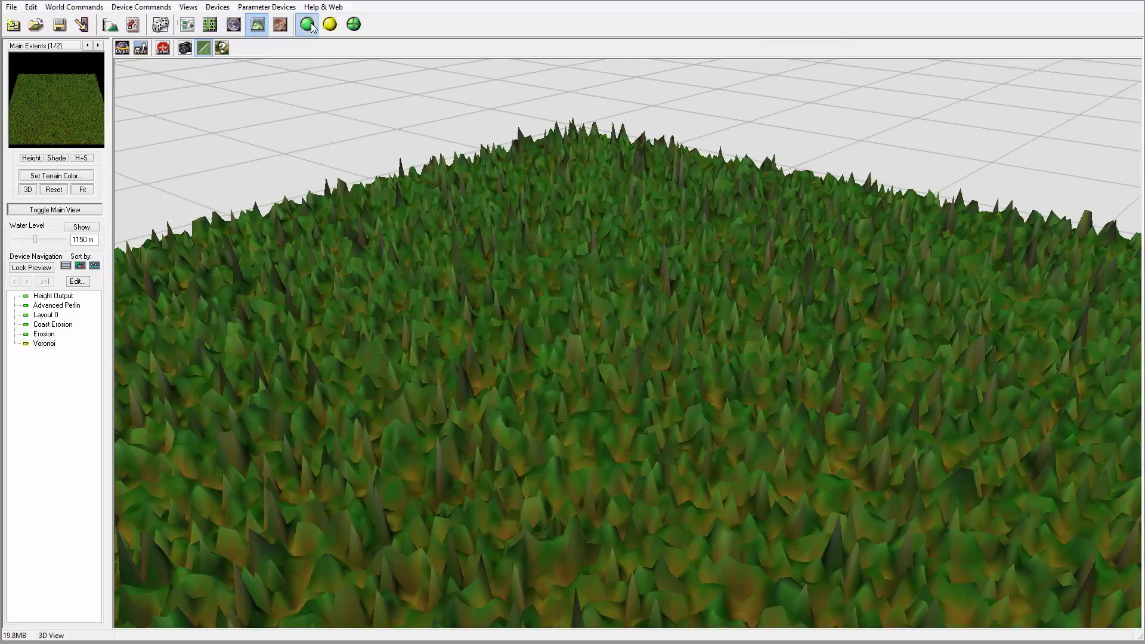
{"action": "left_click_drag", "start_coordinate": [552, 295], "coordinate": [611, 298]}
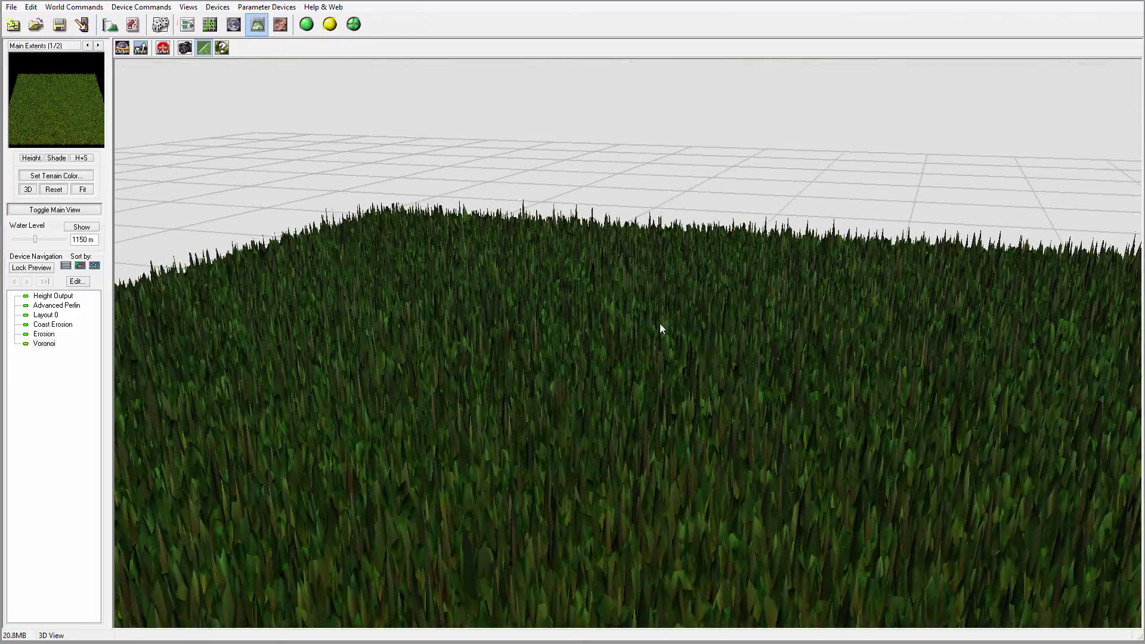
{"action": "left_click_drag", "start_coordinate": [661, 328], "coordinate": [715, 350]}
Add a second Advanced Perlin generator below Voronoi in the device network and connect its primary output to Voronoi's mask input
{"action": "left_click", "coordinate": [187, 23]}
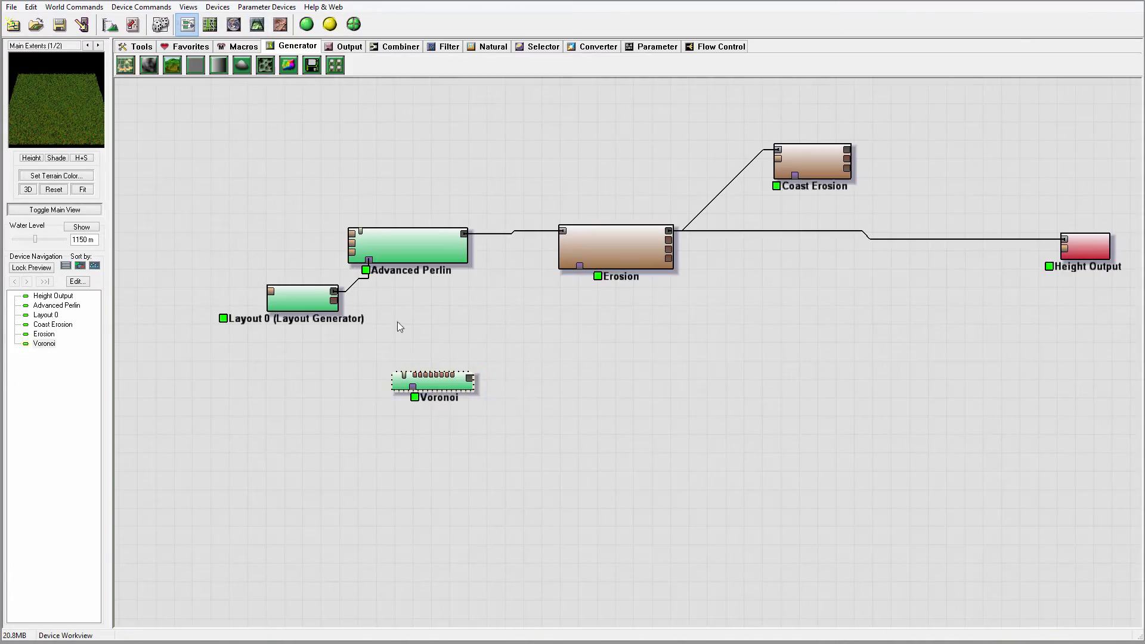
{"action": "left_click_drag", "start_coordinate": [453, 382], "coordinate": [433, 382]}
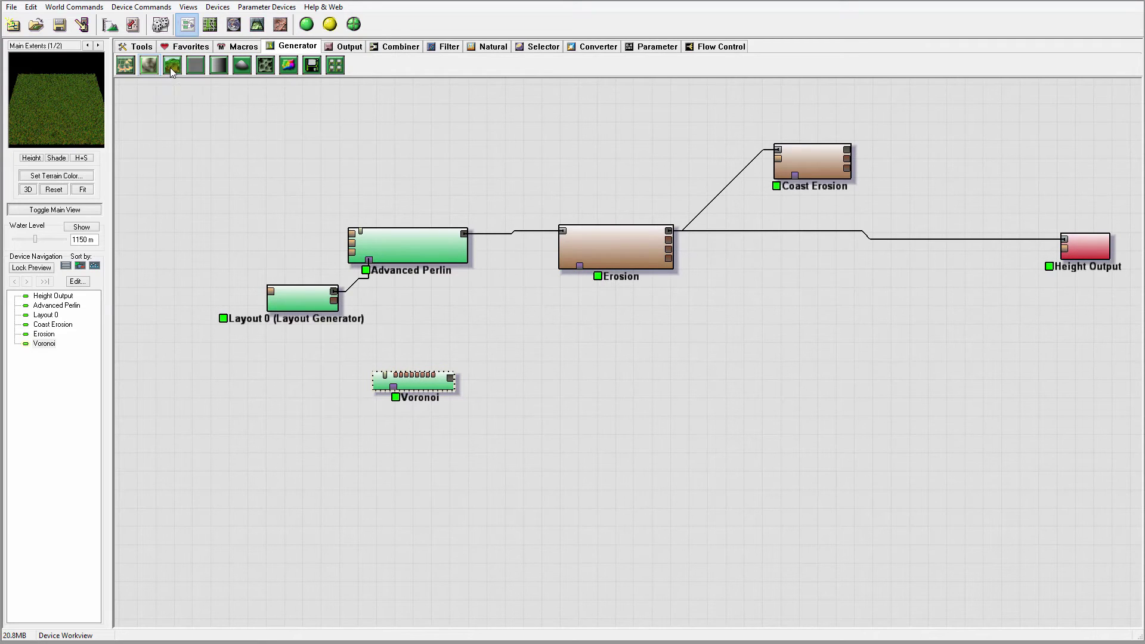
{"action": "left_click", "coordinate": [172, 66]}
{"action": "left_click", "coordinate": [313, 442]}
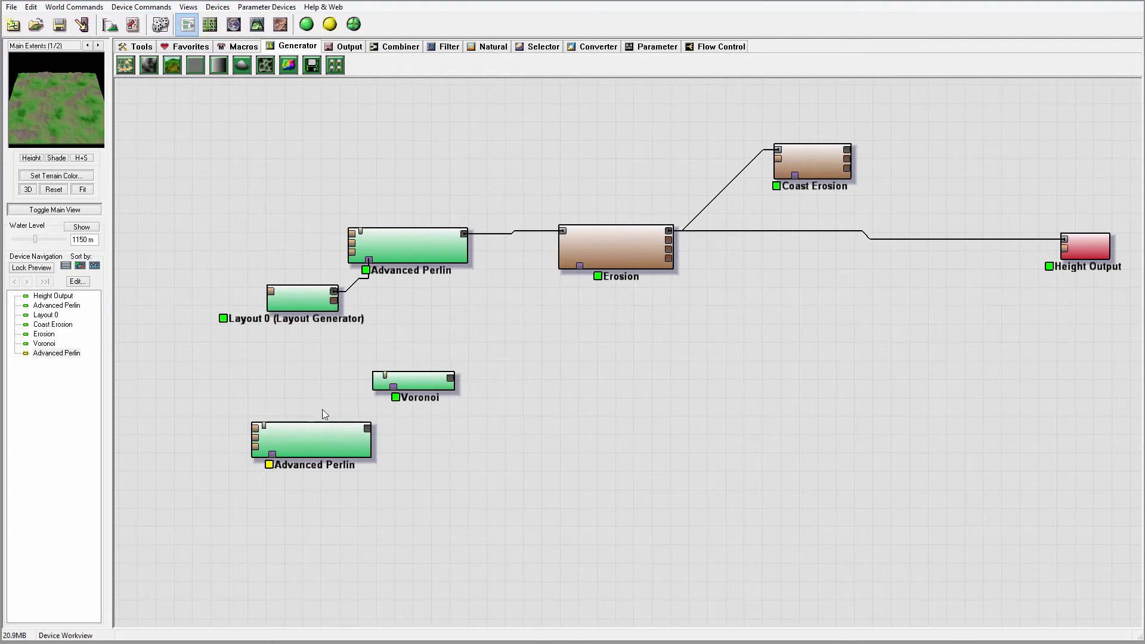
{"action": "left_click_drag", "start_coordinate": [369, 428], "coordinate": [393, 387]}
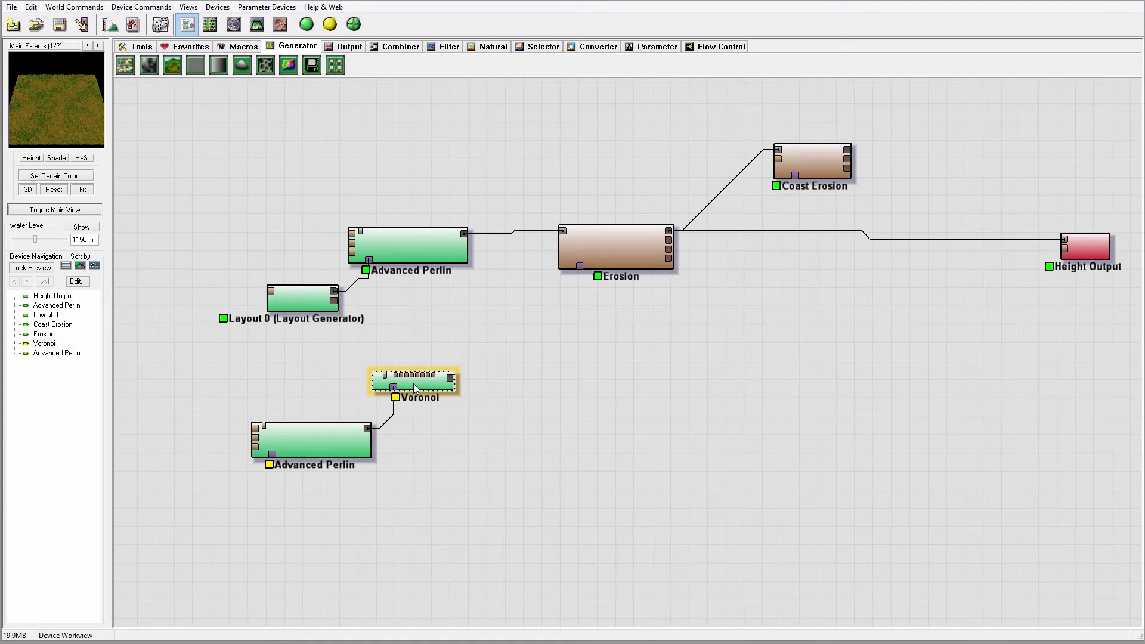
Set the new Advanced Perlin's feature scale to 4 km, elevation center to 984.375 m and steepness to 1.000
{"action": "double_click", "coordinate": [307, 442]}
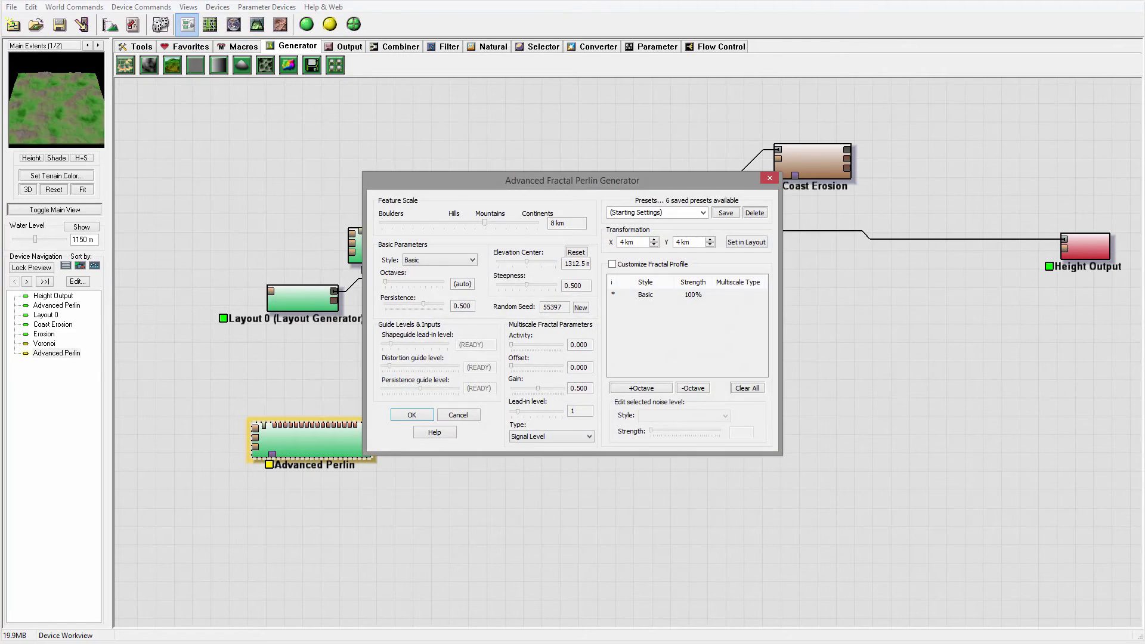
{"action": "left_click", "coordinate": [547, 174]}
{"action": "mouse_move", "coordinate": [484, 222]}
{"action": "left_mouse_down"}
{"action": "mouse_move", "coordinate": [463, 222]}
{"action": "mouse_move", "coordinate": [474, 221]}
{"action": "left_mouse_up"}
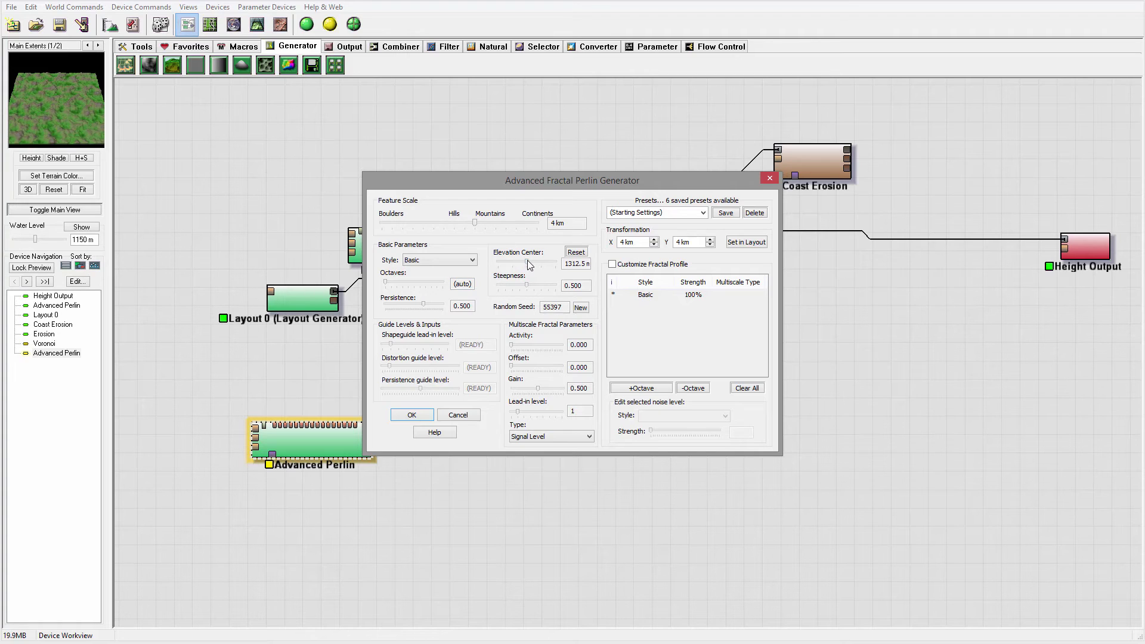
{"action": "left_click_drag", "start_coordinate": [528, 264], "coordinate": [610, 294]}
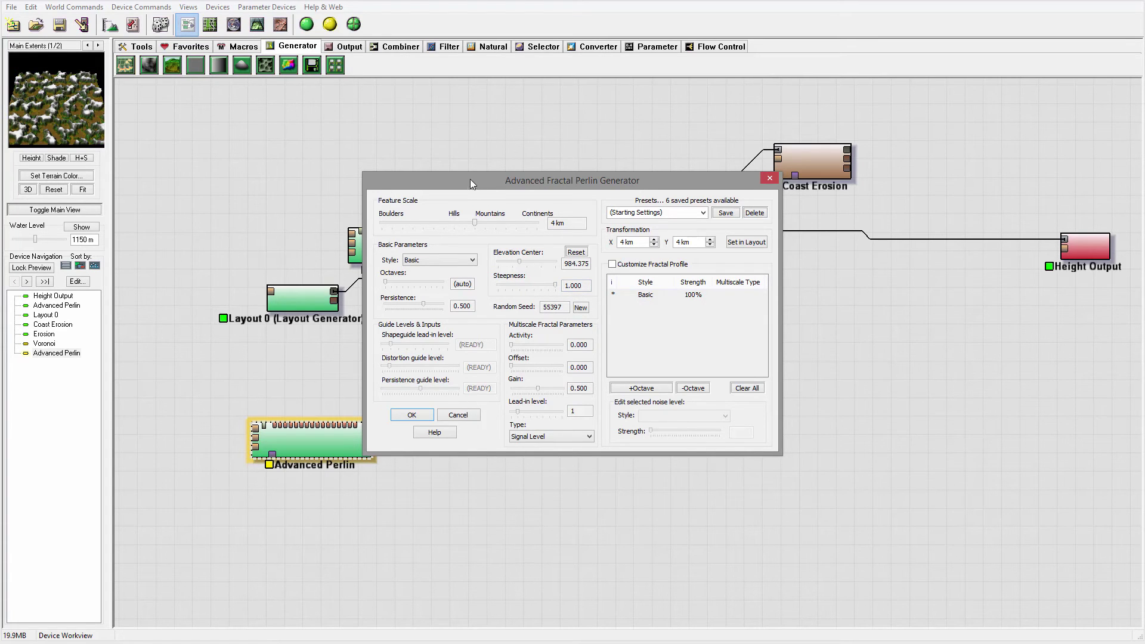
{"action": "left_click_drag", "start_coordinate": [471, 184], "coordinate": [683, 153]}
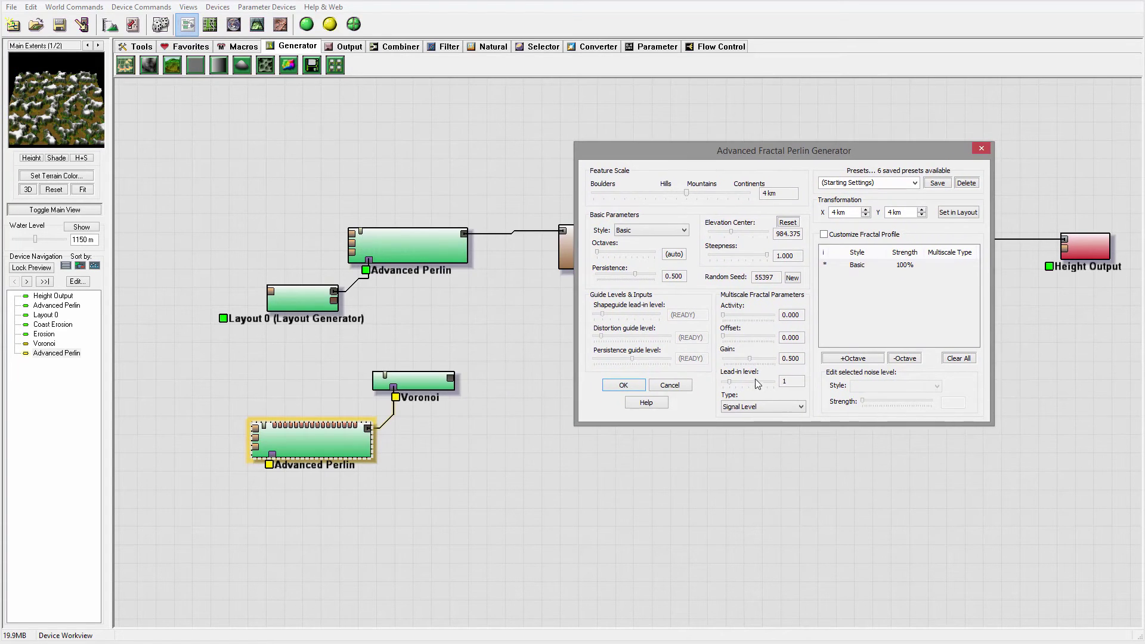
{"action": "left_click", "coordinate": [623, 384]}
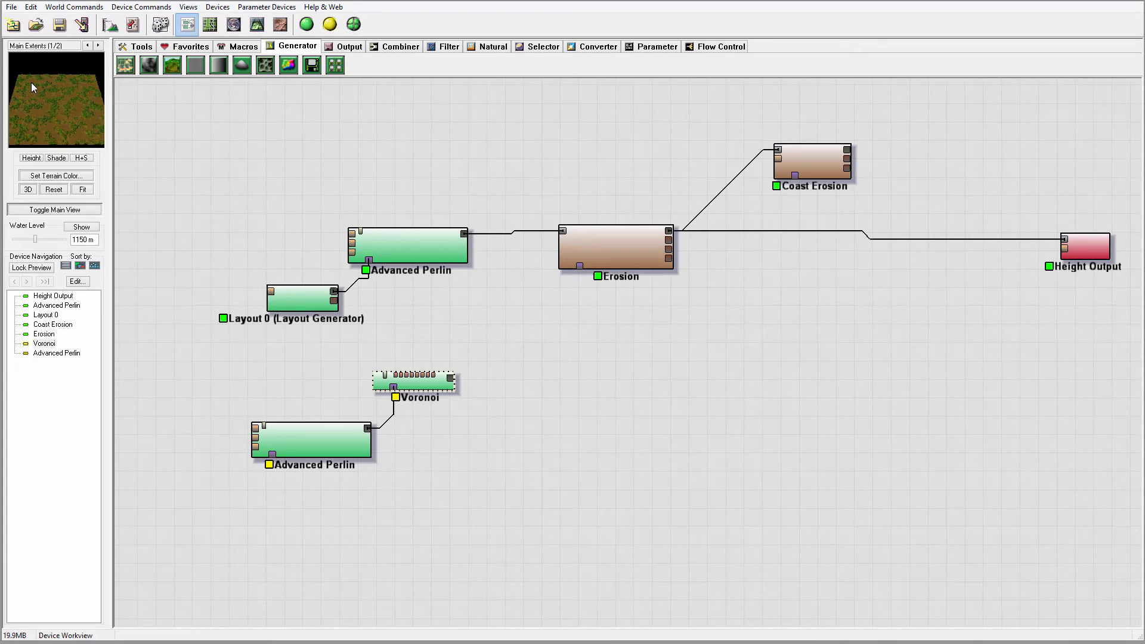
Increase the masking Advanced Perlin's feature scale to about 5.19 km, raise its elevation center slightly, and preview the masked Voronoi
{"action": "double_click", "coordinate": [310, 440]}
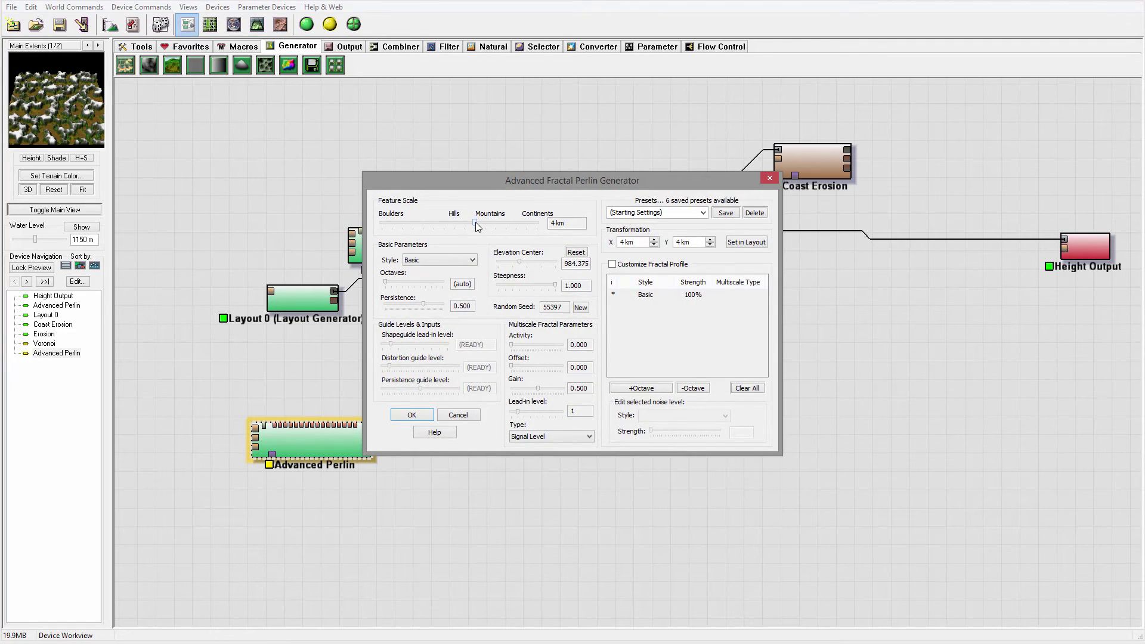
{"action": "left_click_drag", "start_coordinate": [475, 224], "coordinate": [479, 226]}
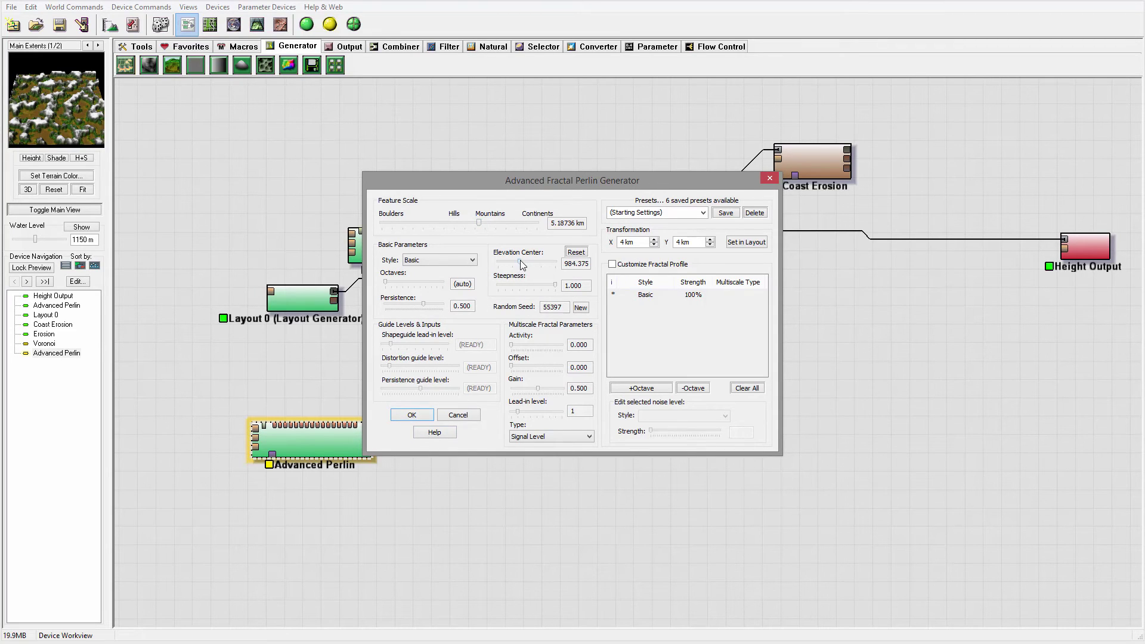
{"action": "mouse_move", "coordinate": [520, 266]}
{"action": "left_mouse_down"}
{"action": "mouse_move", "coordinate": [534, 267]}
{"action": "mouse_move", "coordinate": [524, 269]}
{"action": "left_mouse_up"}
{"action": "left_click", "coordinate": [417, 416]}
{"action": "left_click", "coordinate": [434, 401]}
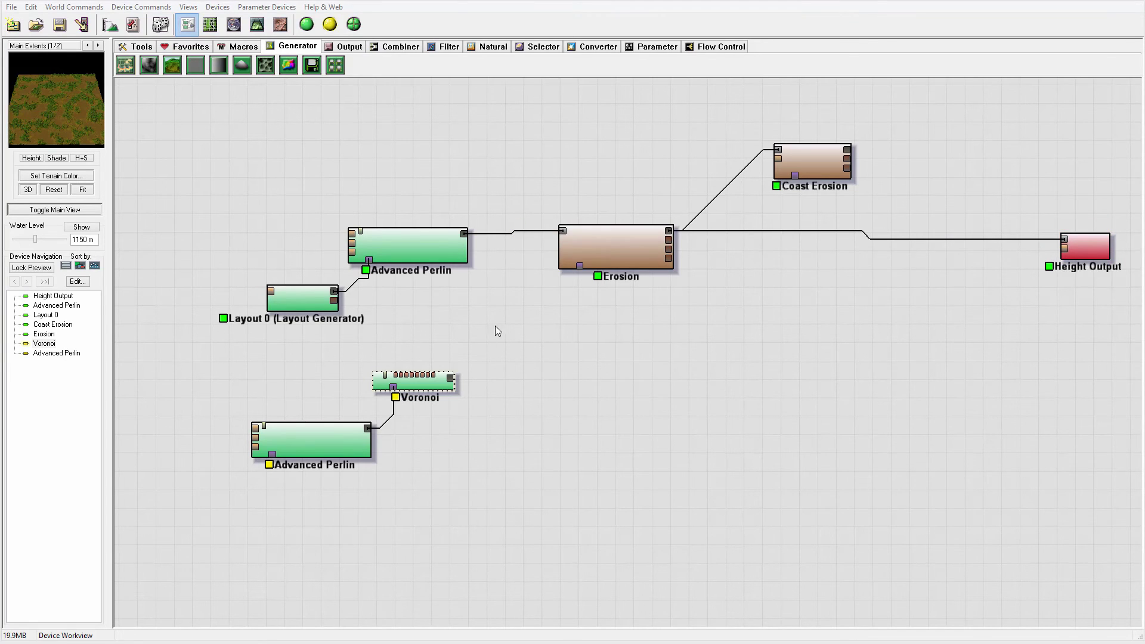
Duplicate the Voronoi generator together with its connected Advanced Perlin mask
{"action": "right_click_drag", "start_coordinate": [495, 328], "coordinate": [563, 319]}
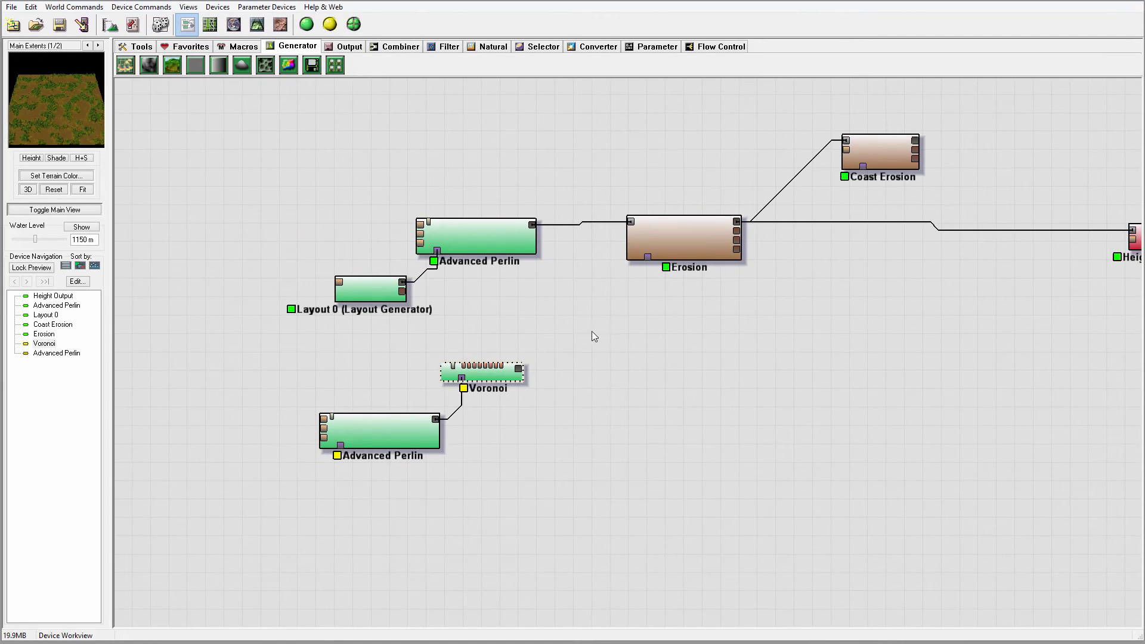
{"action": "left_click_drag", "start_coordinate": [593, 330], "coordinate": [345, 480]}
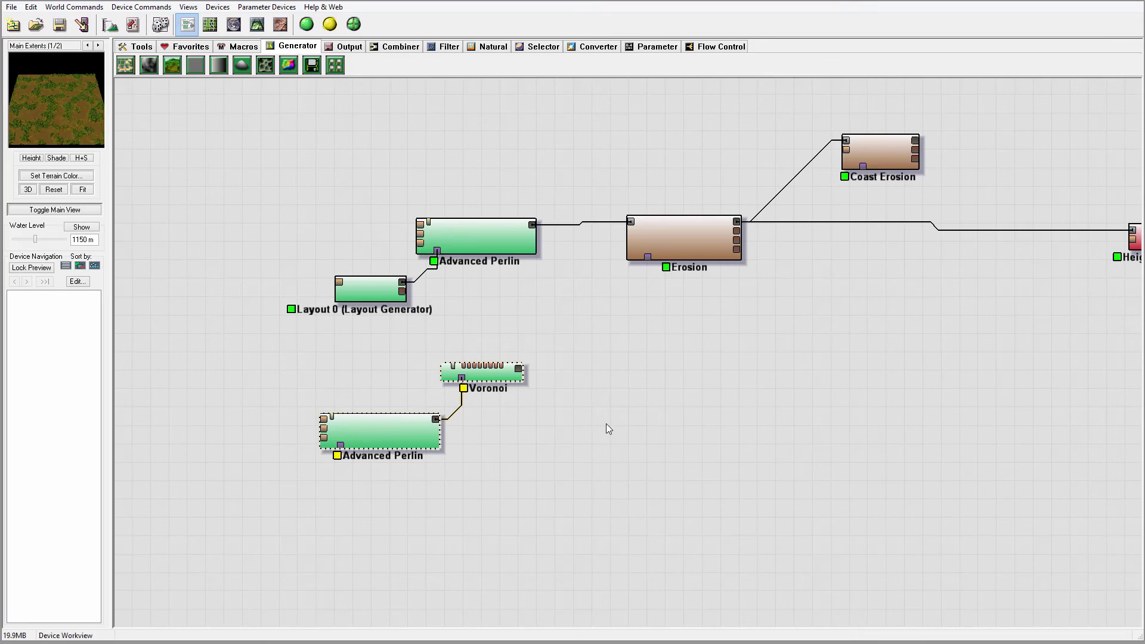
{"action": "key", "text": "ctrl+c"}
{"action": "key", "text": "ctrl+v"}
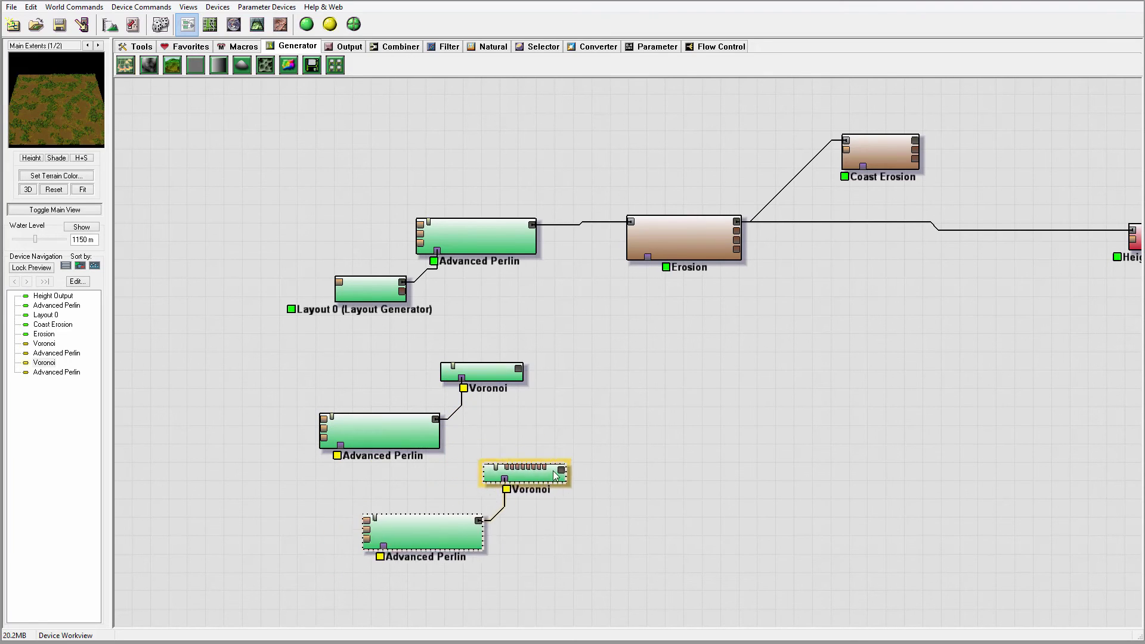
Set the duplicated Voronoi generator's scale to about 1.83 km
{"action": "double_click", "coordinate": [507, 466]}
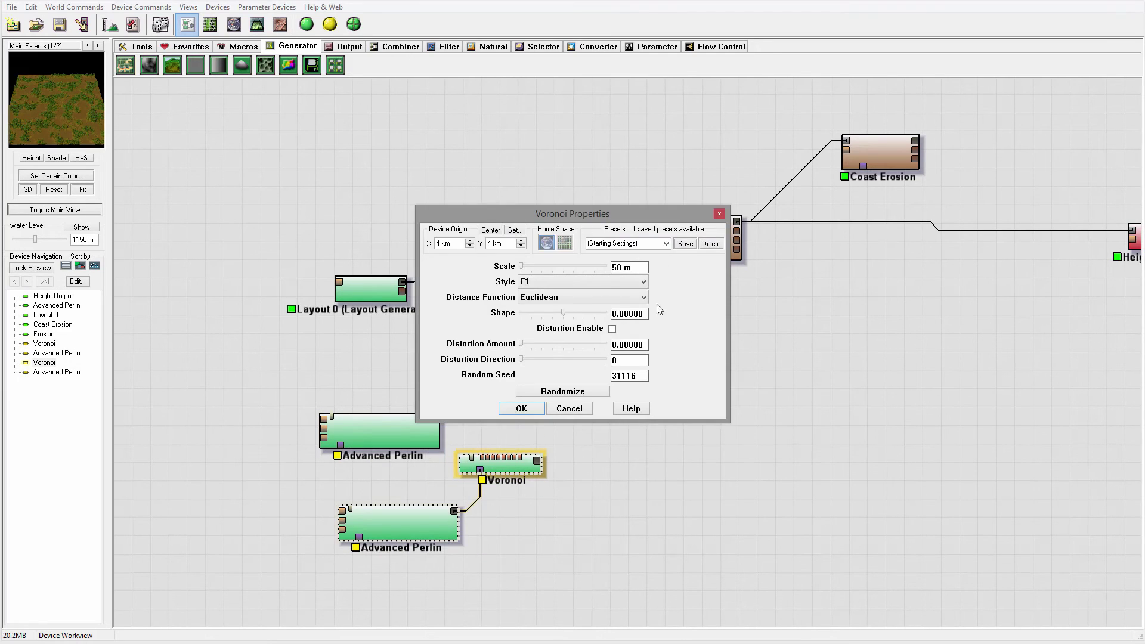
{"action": "left_click", "coordinate": [720, 214]}
{"action": "left_click", "coordinate": [501, 466]}
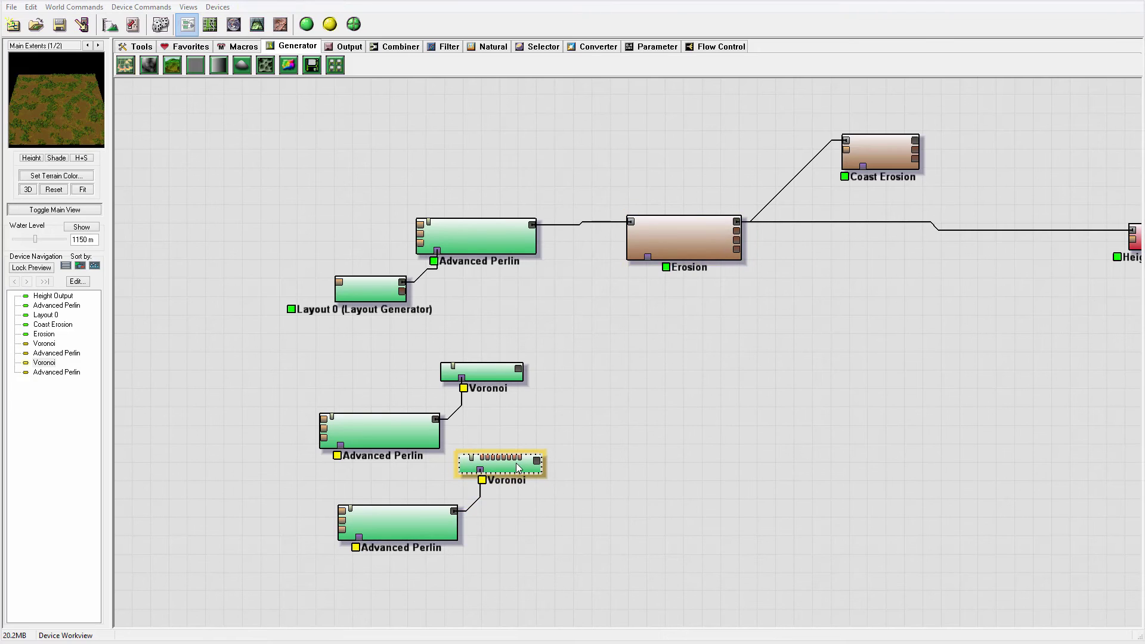
{"action": "double_click", "coordinate": [500, 466]}
{"action": "left_click_drag", "start_coordinate": [521, 266], "coordinate": [541, 264]}
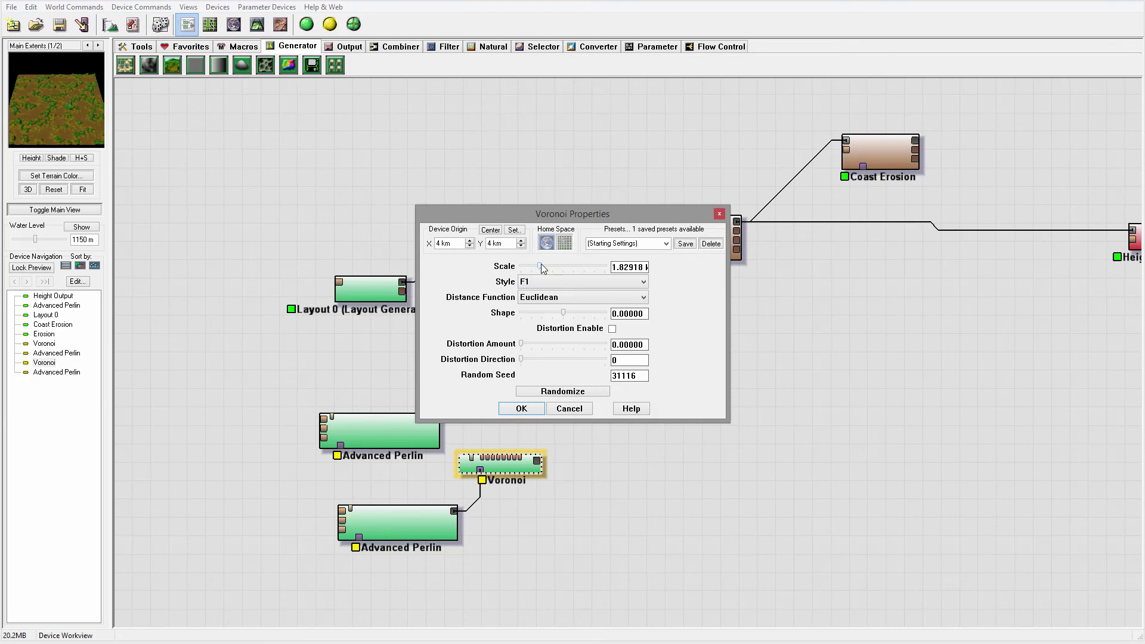
{"action": "left_click", "coordinate": [511, 409]}
Set the duplicated Advanced Perlin mask's feature scale to about 9.51 km and elevation center to 984.375 m, and generate a new random seed
{"action": "double_click", "coordinate": [413, 533]}
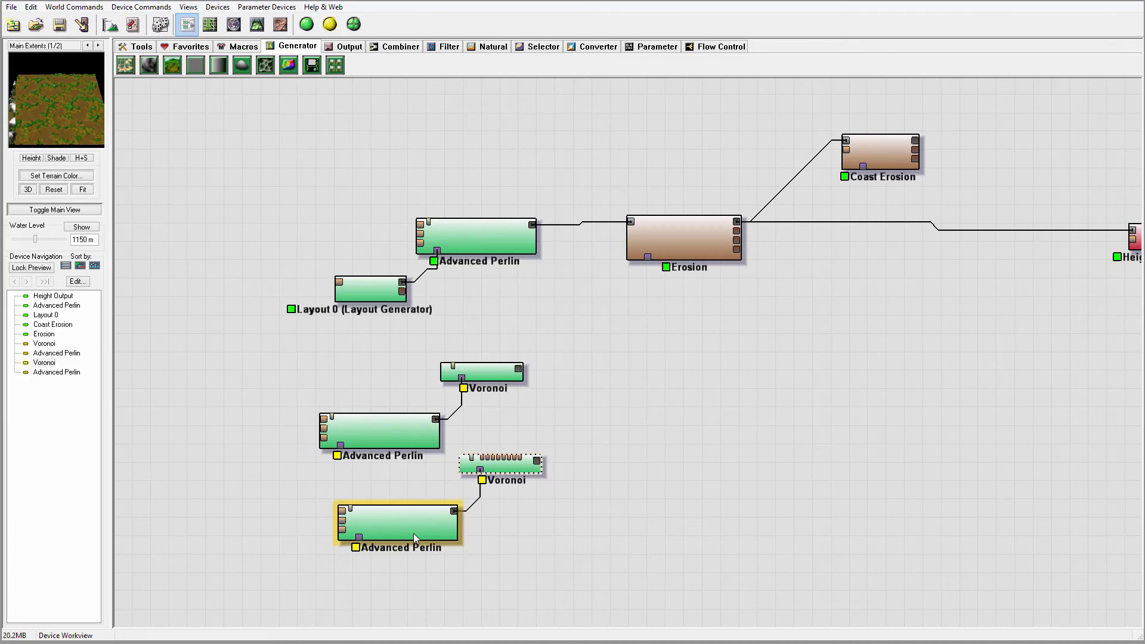
{"action": "mouse_move", "coordinate": [483, 223]}
{"action": "left_mouse_down"}
{"action": "mouse_move", "coordinate": [498, 222]}
{"action": "mouse_move", "coordinate": [486, 222]}
{"action": "left_mouse_up"}
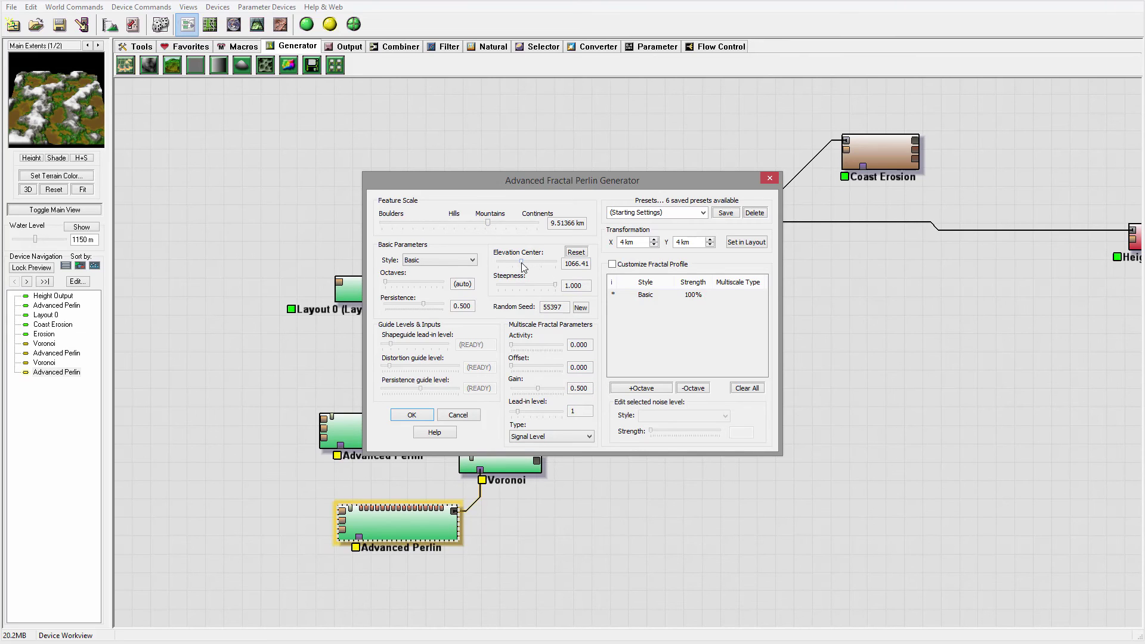
{"action": "left_click_drag", "start_coordinate": [521, 262], "coordinate": [520, 263]}
{"action": "left_click", "coordinate": [580, 308]}
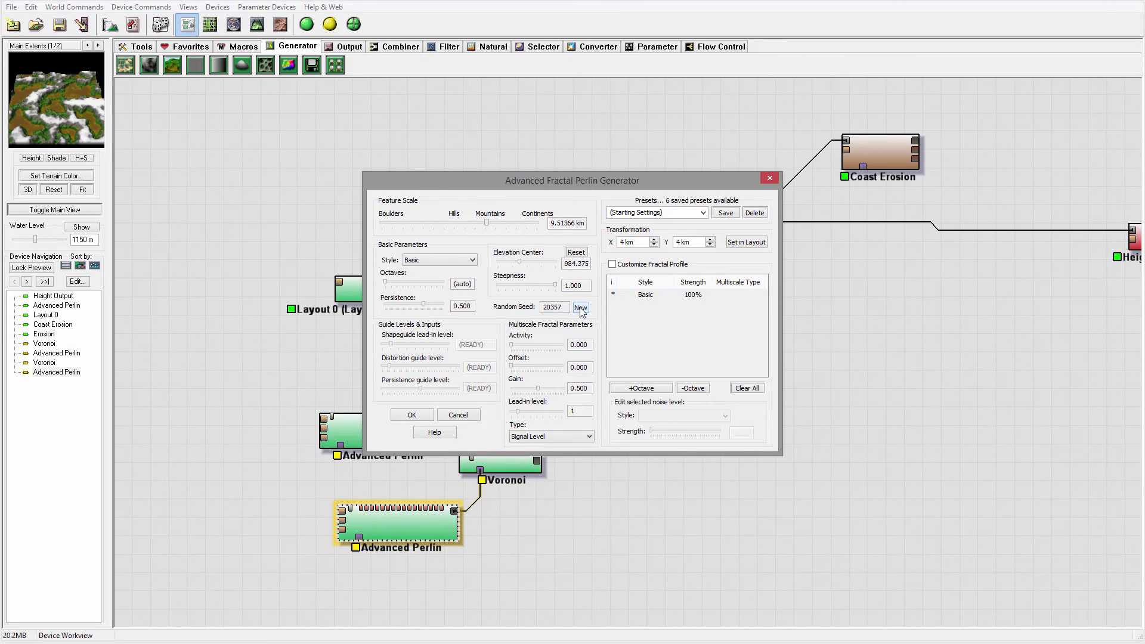
{"action": "left_click", "coordinate": [580, 307]}
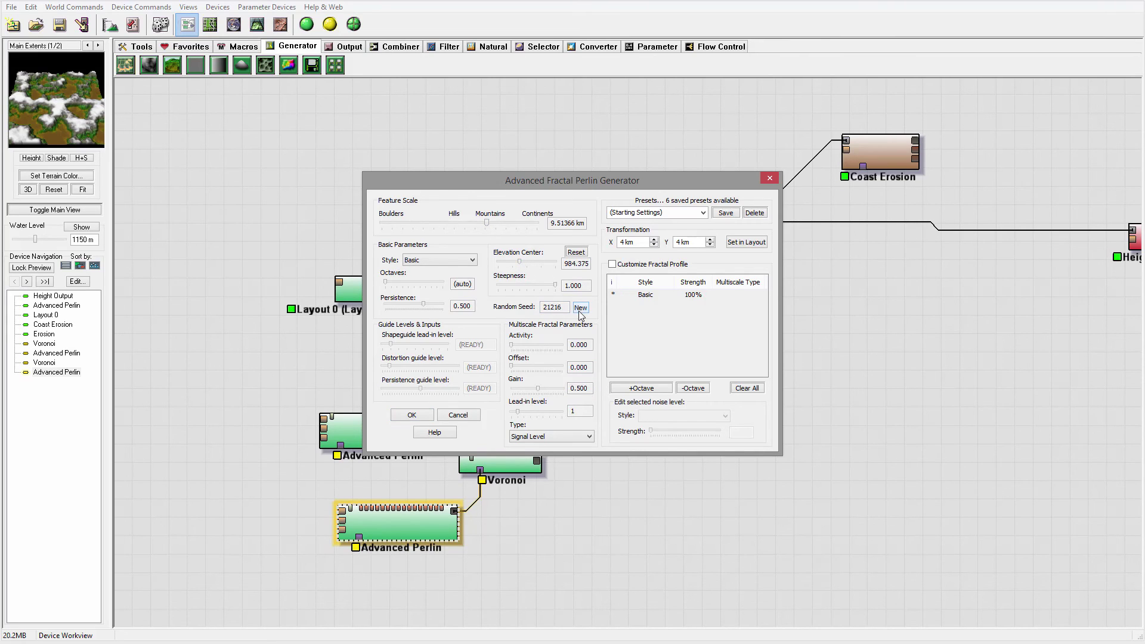
{"action": "left_click", "coordinate": [416, 417]}
Reposition the upper Voronoi and its Advanced Perlin mask, and compare the terrain previews of both Voronoi generators
{"action": "left_click_drag", "start_coordinate": [508, 382], "coordinate": [532, 385]}
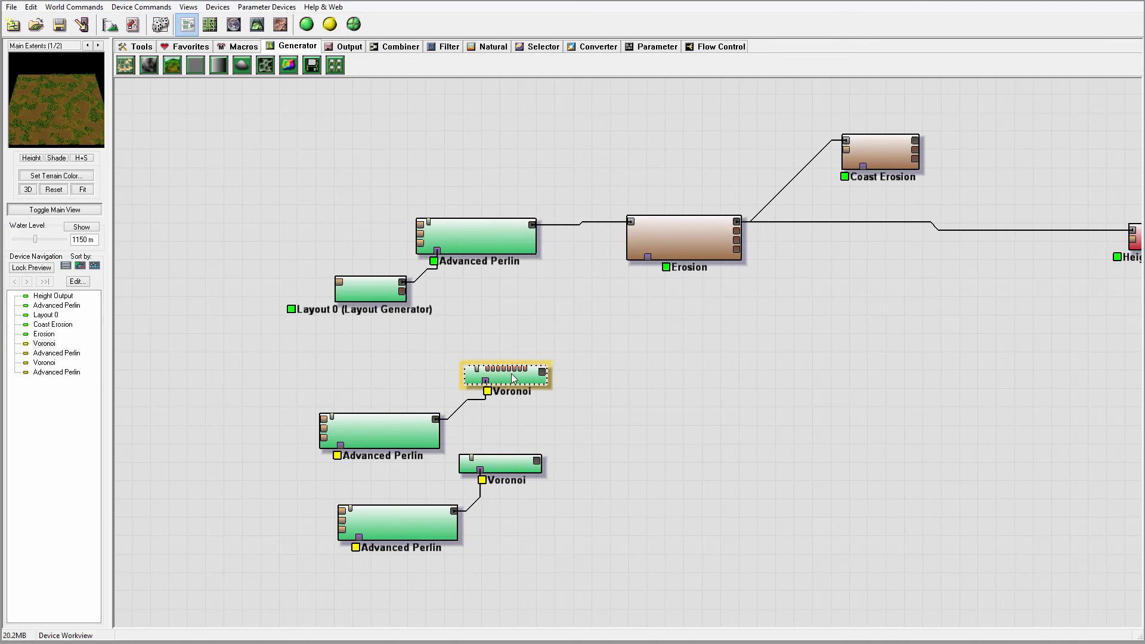
{"action": "left_click", "coordinate": [506, 471]}
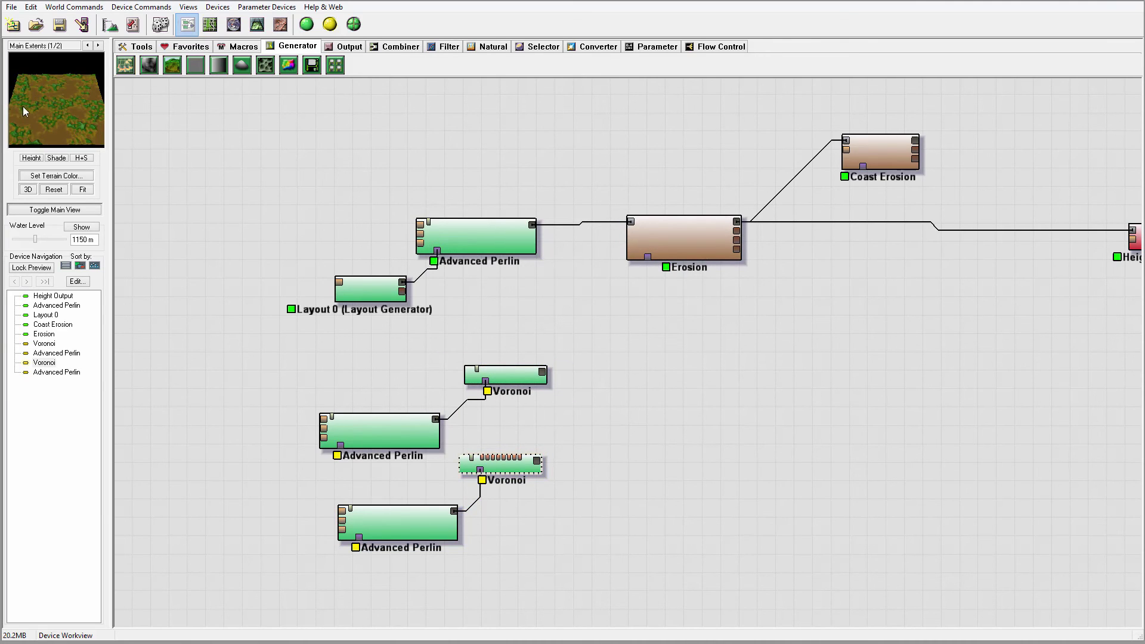
{"action": "left_click_drag", "start_coordinate": [403, 434], "coordinate": [388, 435]}
{"action": "left_click_drag", "start_coordinate": [516, 374], "coordinate": [505, 367]}
{"action": "left_click", "coordinate": [522, 468]}
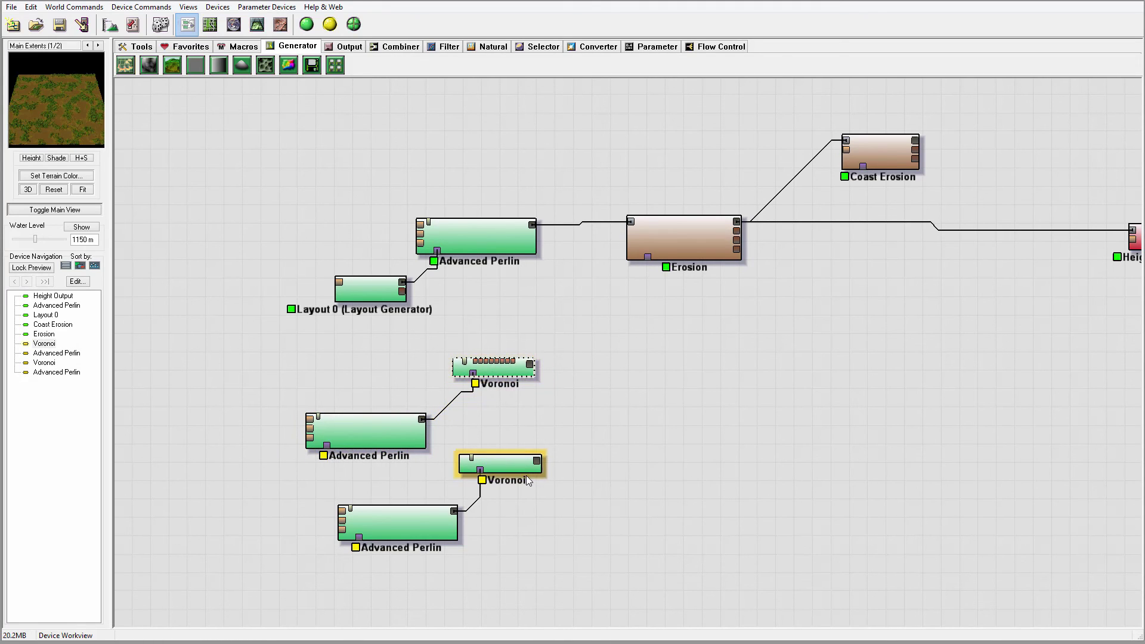
{"action": "left_click", "coordinate": [513, 464]}
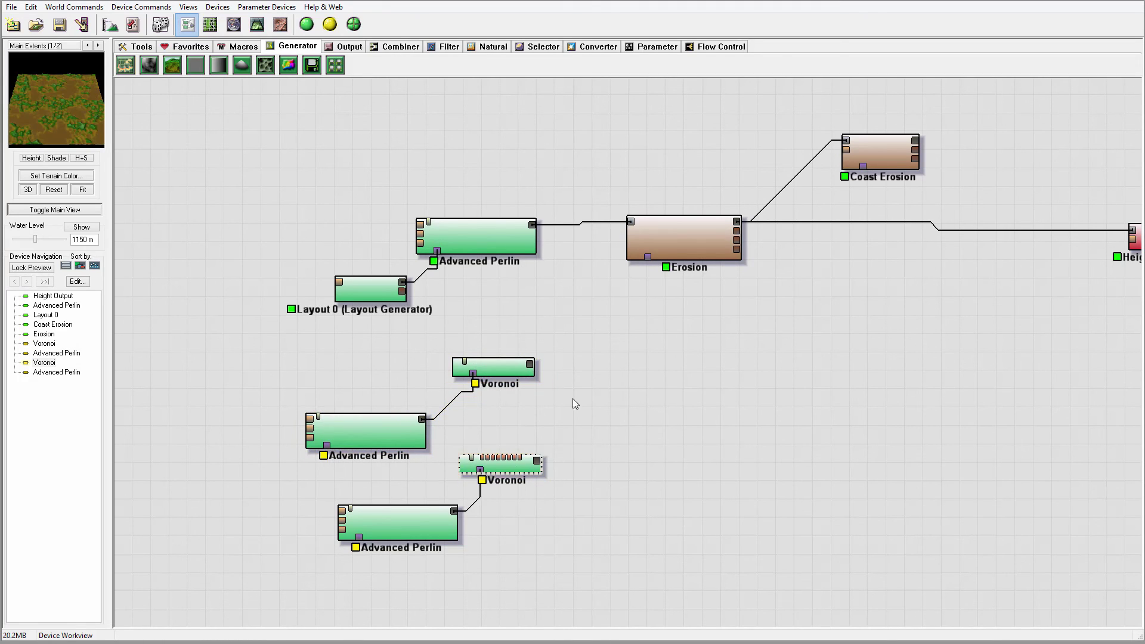
{"action": "left_click", "coordinate": [494, 364]}
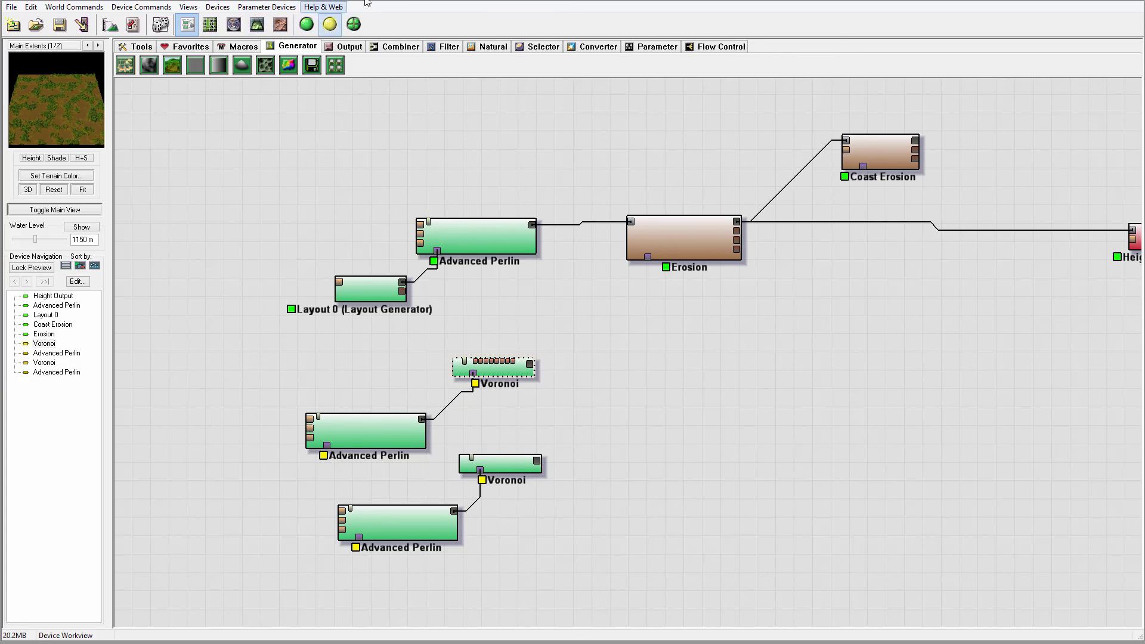
Build the world and examine the upper masked Voronoi terrain in 3D before returning to the device network
{"action": "left_click", "coordinate": [258, 24]}
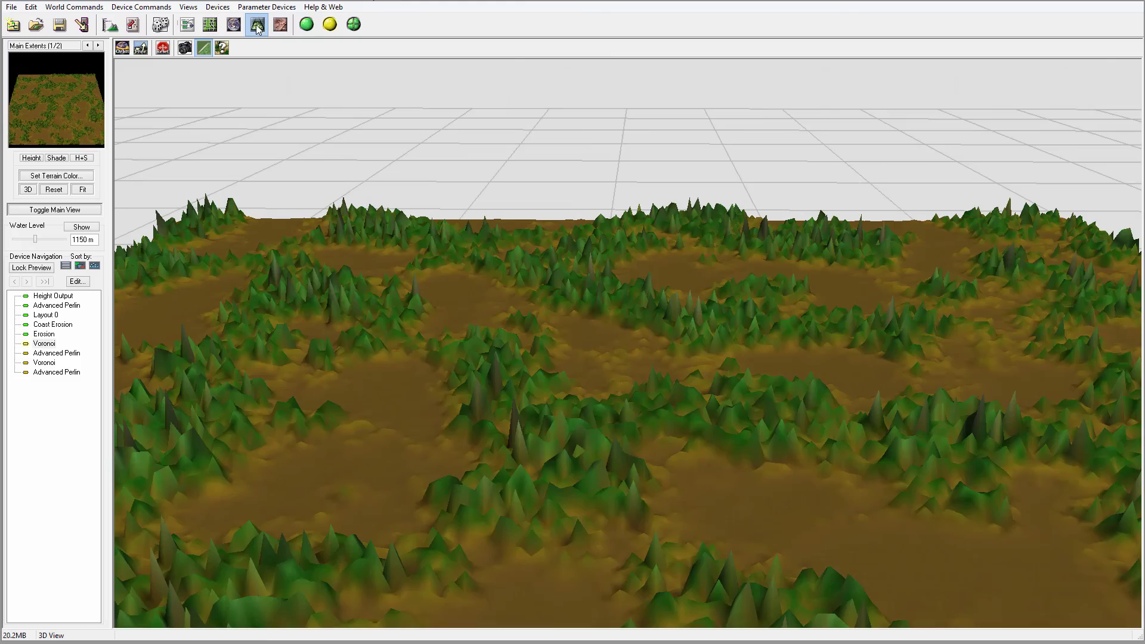
{"action": "left_click", "coordinate": [311, 30]}
{"action": "left_click", "coordinate": [689, 411]}
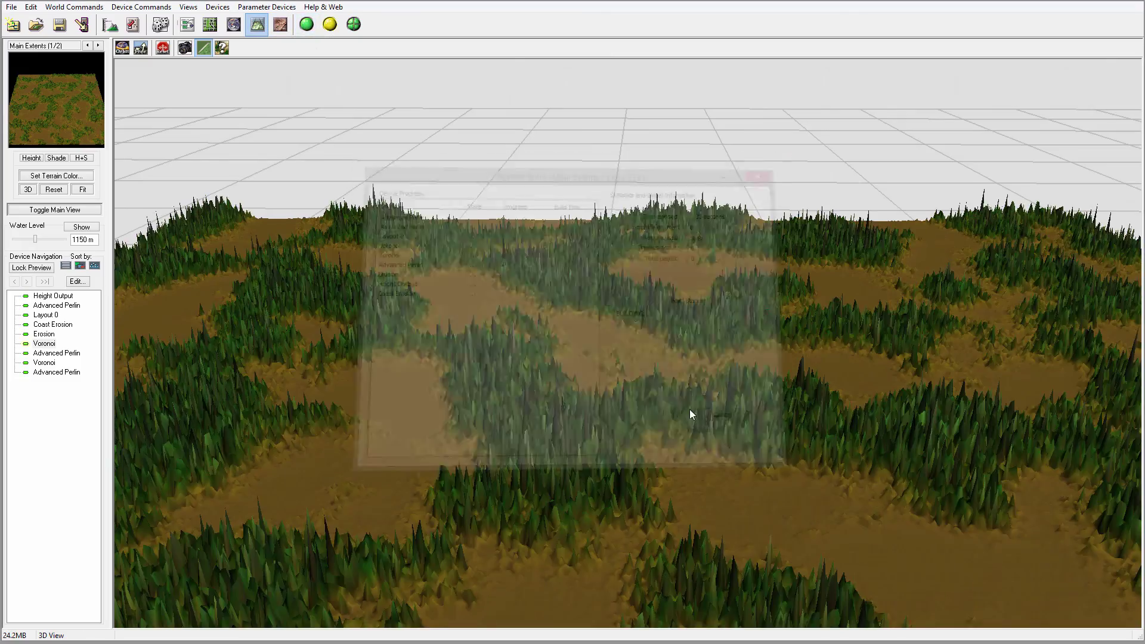
{"action": "left_click_drag", "start_coordinate": [489, 391], "coordinate": [526, 366]}
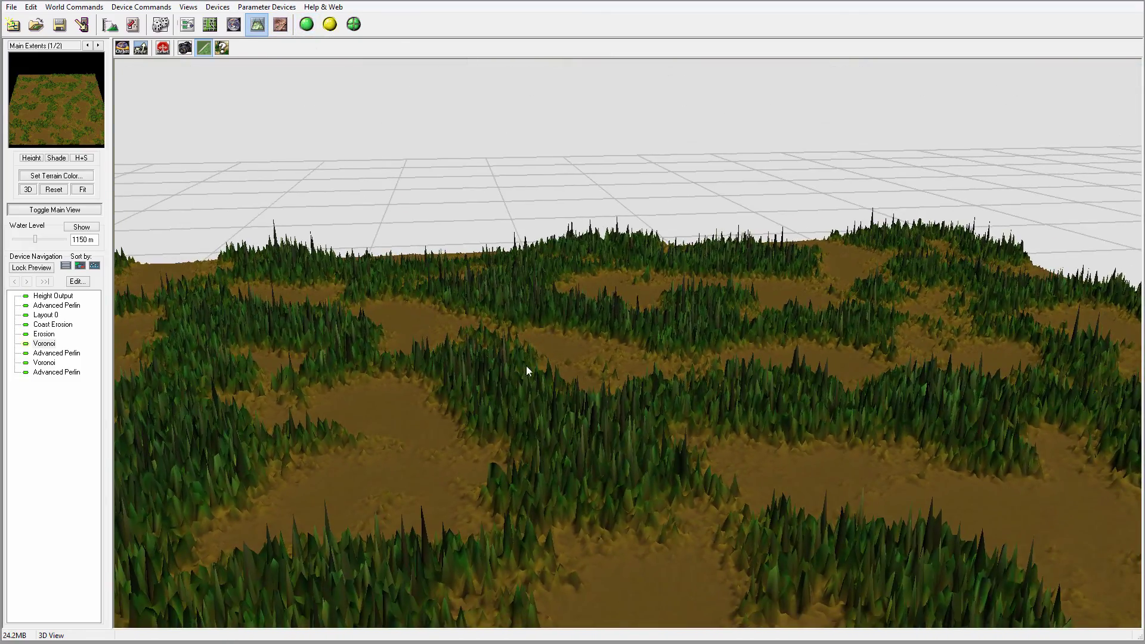
{"action": "left_click", "coordinate": [187, 24]}
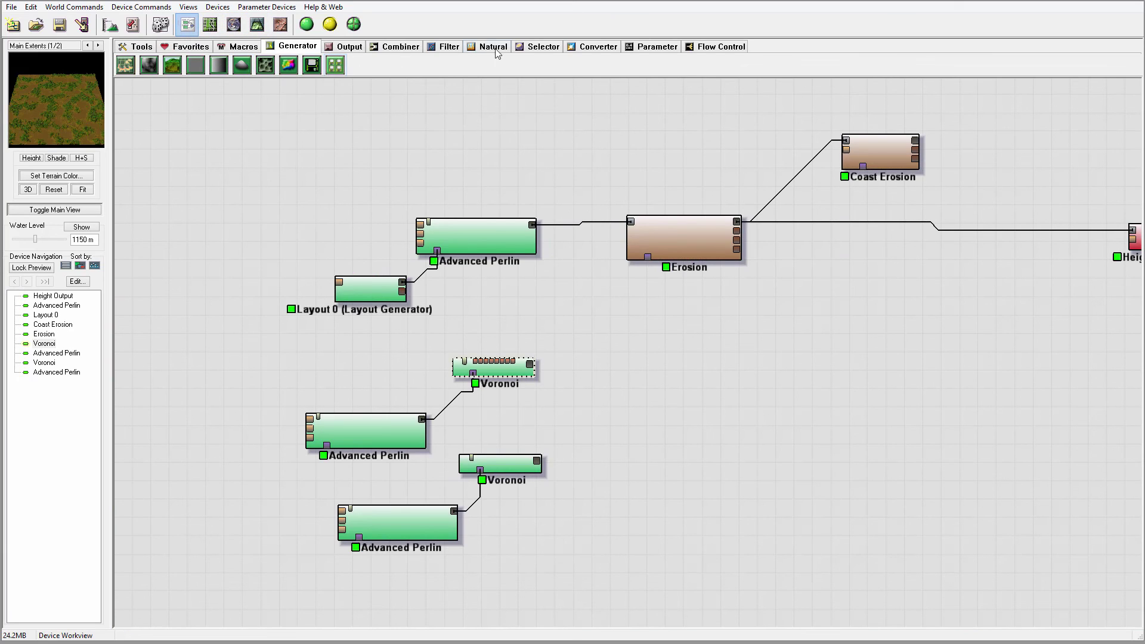
Try an Inverter filter on the upper Voronoi's output and preview it
{"action": "left_click", "coordinate": [430, 49]}
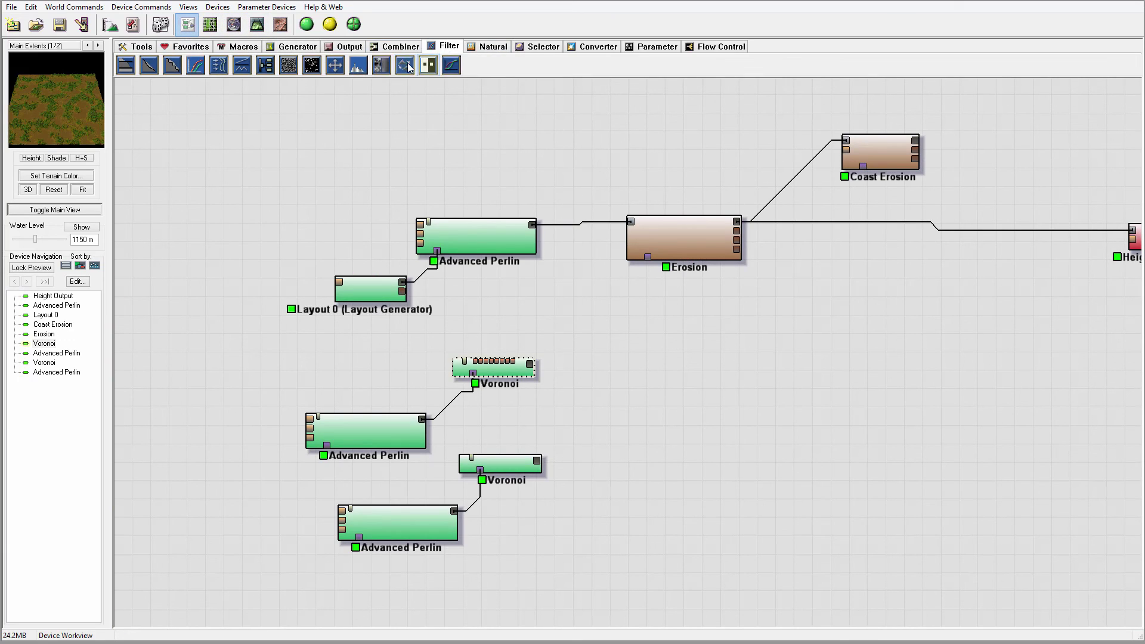
{"action": "left_click", "coordinate": [427, 67]}
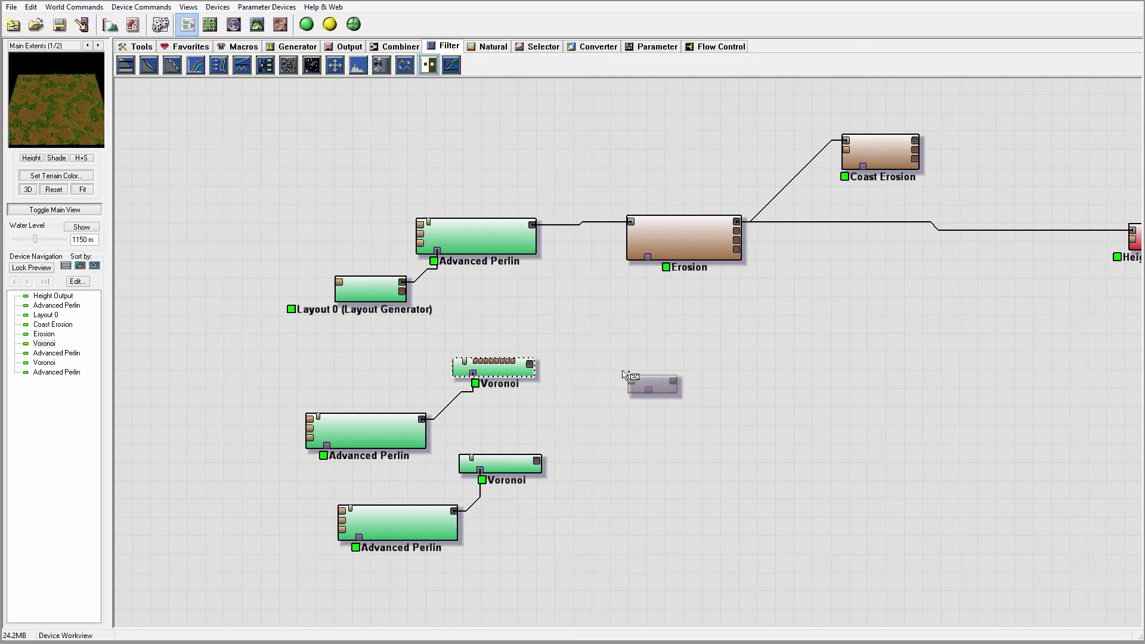
{"action": "left_click", "coordinate": [596, 371]}
{"action": "left_click_drag", "start_coordinate": [530, 365], "coordinate": [576, 366]}
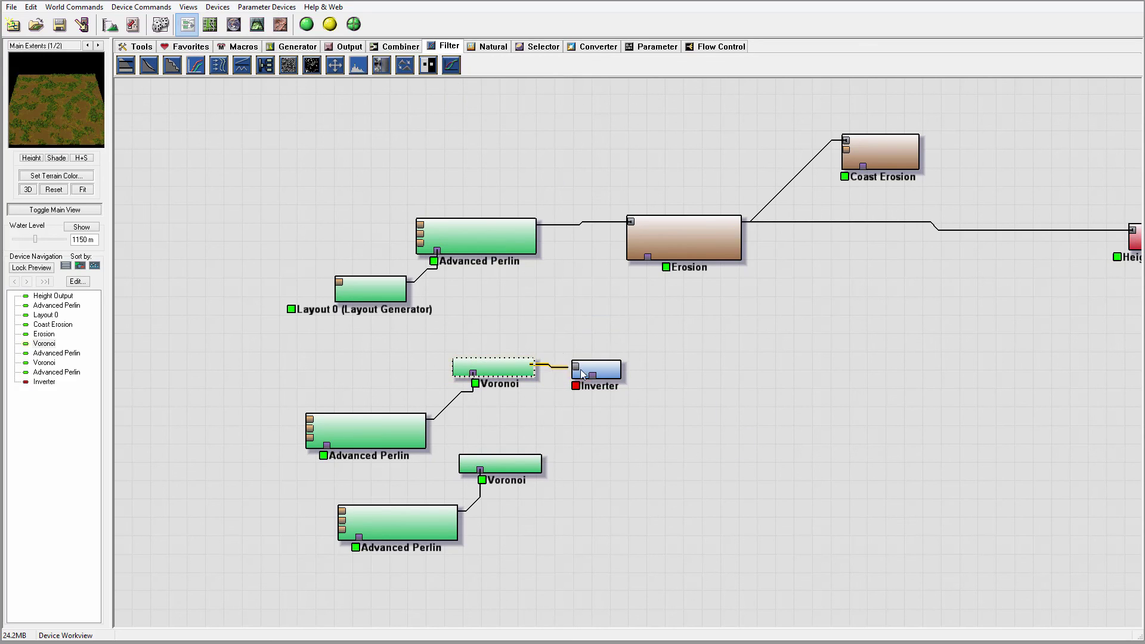
{"action": "left_click", "coordinate": [597, 369]}
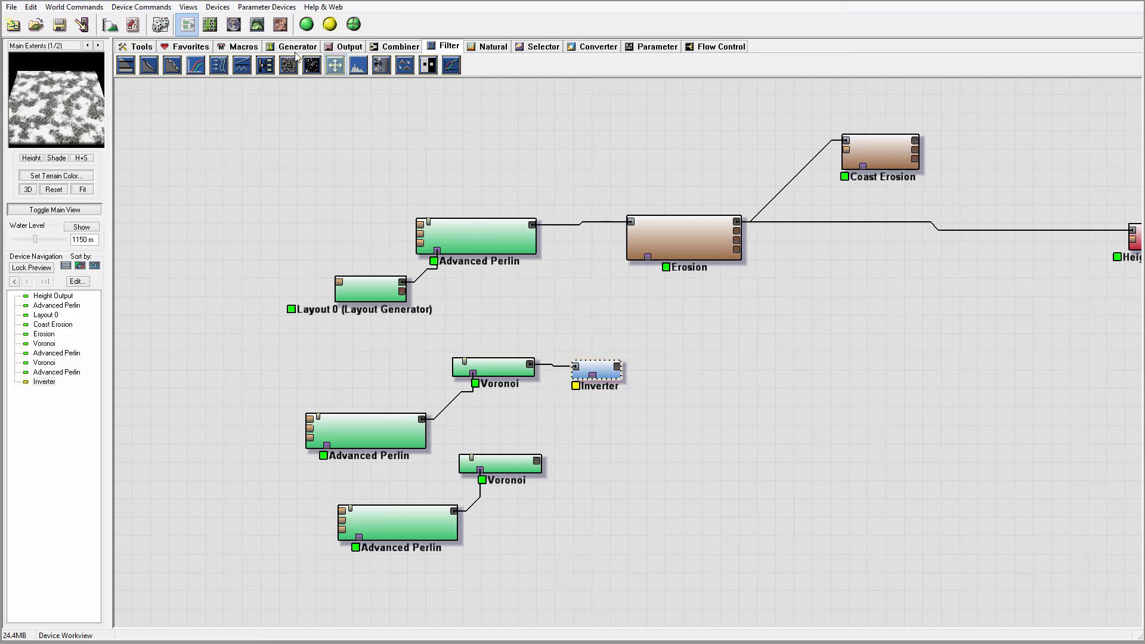
Build the world to inspect the inverted Voronoi in 3D, and delete the Inverter from the device network
{"action": "left_click", "coordinate": [257, 24]}
{"action": "left_click", "coordinate": [306, 24]}
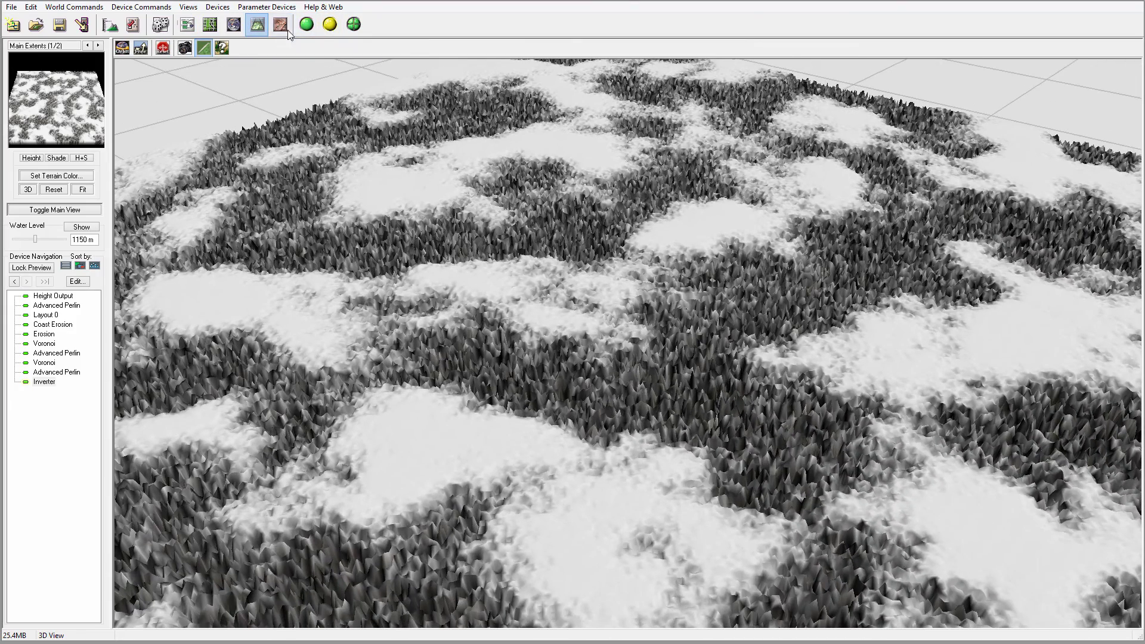
{"action": "left_click", "coordinate": [187, 23]}
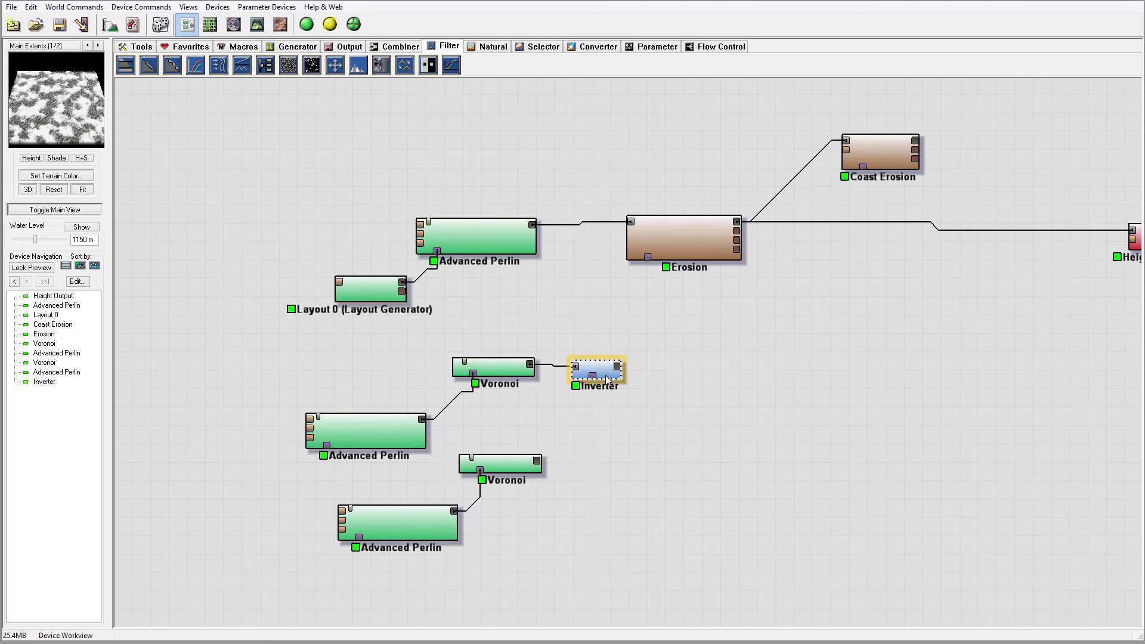
{"action": "key", "text": "Delete"}
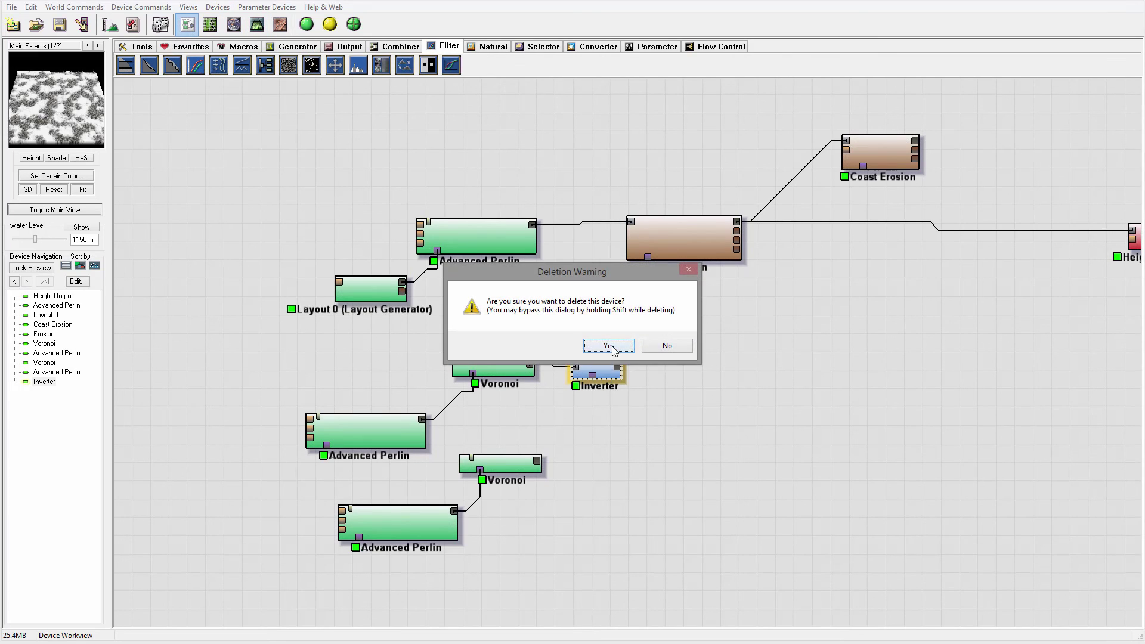
{"action": "key", "text": "Return"}
Align the upper Voronoi directly above the lower one and preview the lower Voronoi
{"action": "left_click", "coordinate": [498, 368]}
{"action": "left_click_drag", "start_coordinate": [499, 366], "coordinate": [506, 370]}
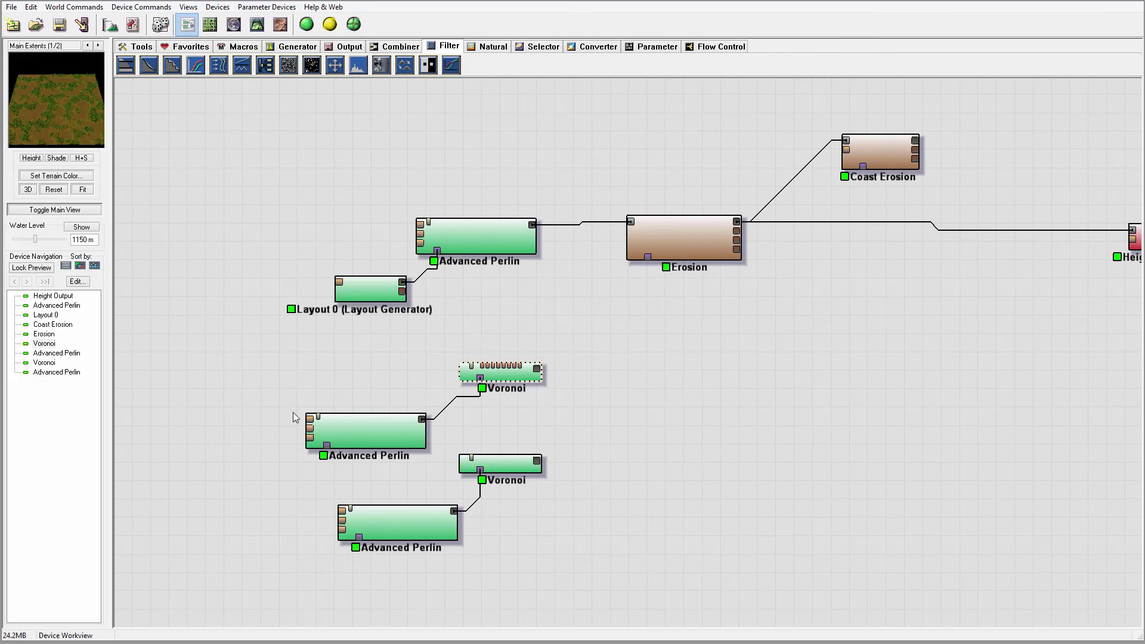
{"action": "left_click", "coordinate": [510, 460]}
{"action": "left_click", "coordinate": [509, 460]}
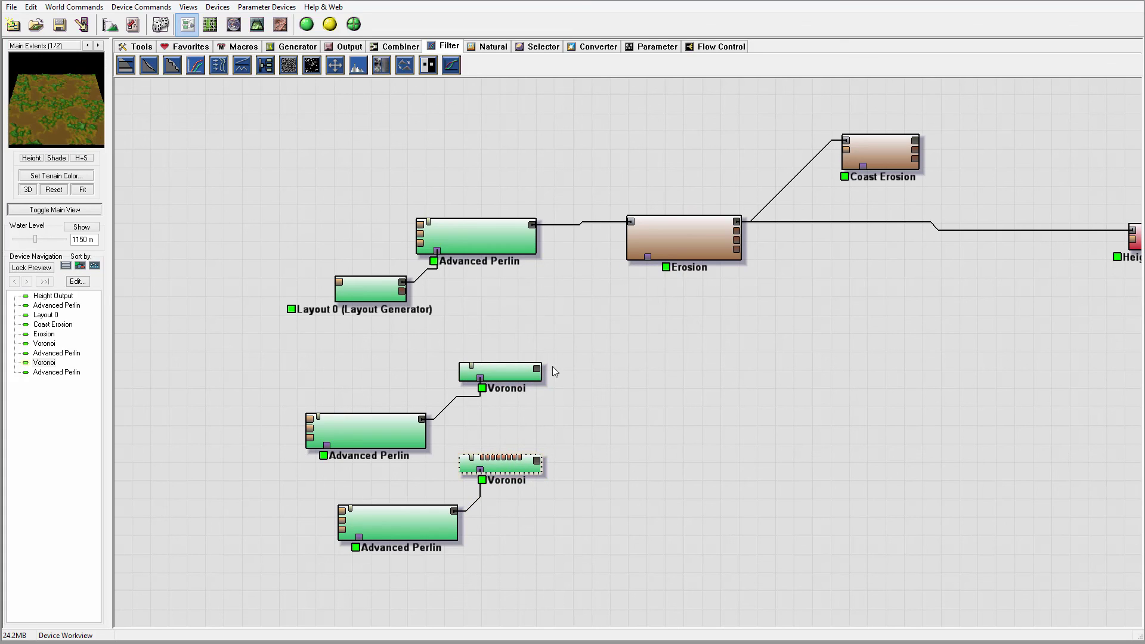